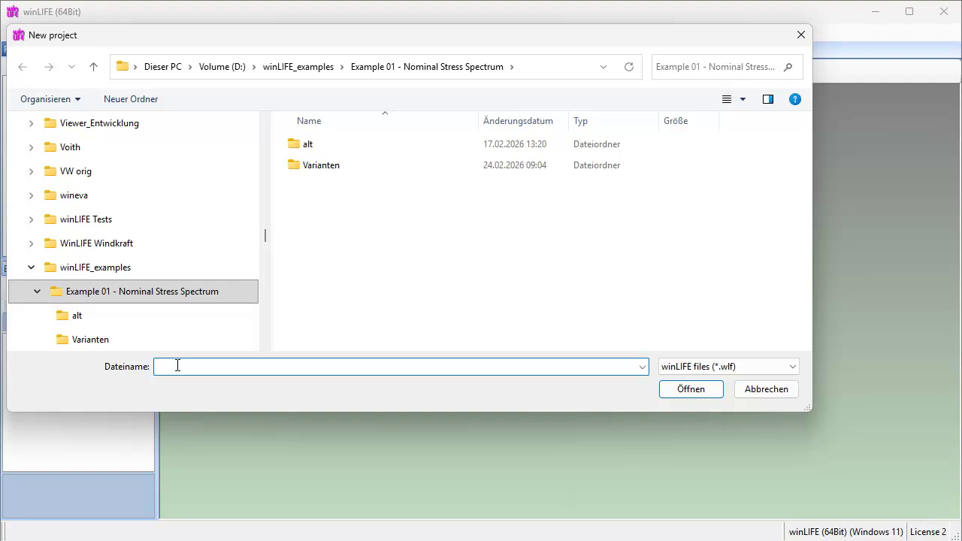
Step: Create the project example_01 and set its method to Not welded, Nominal stress, One load exact - spectrum
type("xample_01")
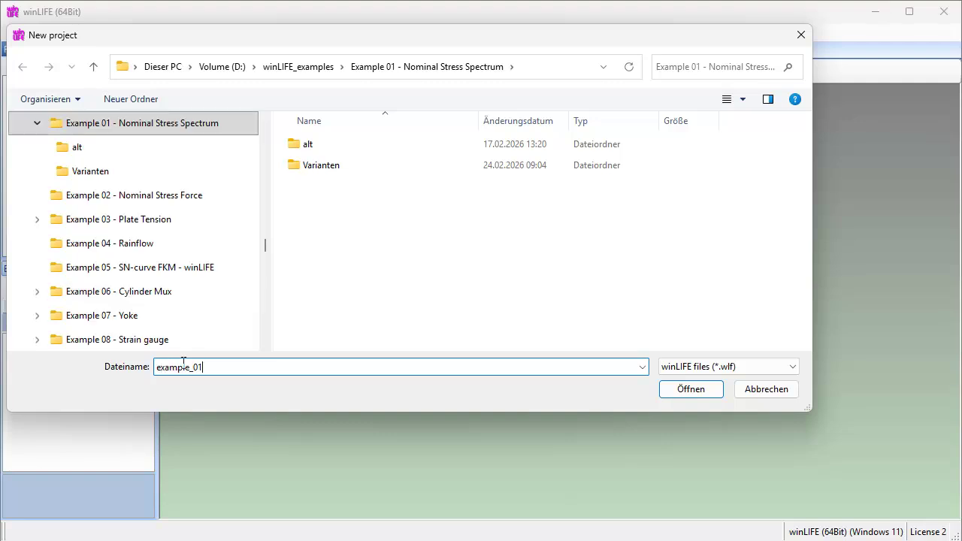
left_click(668, 390)
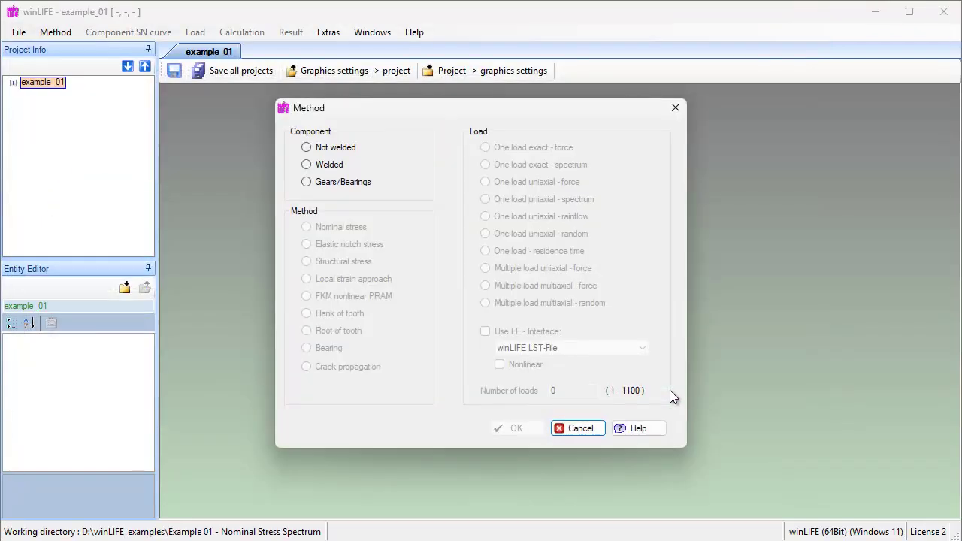
left_click(341, 147)
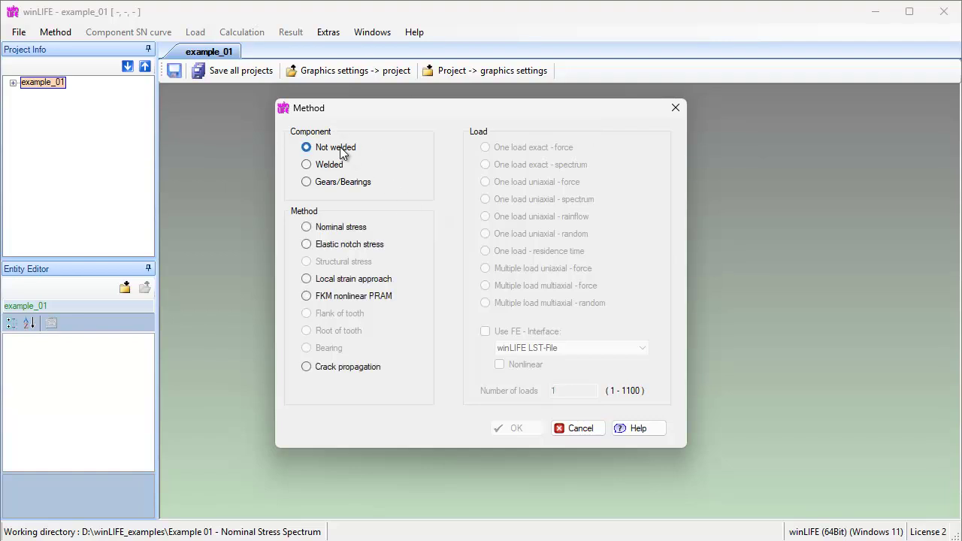
left_click(357, 228)
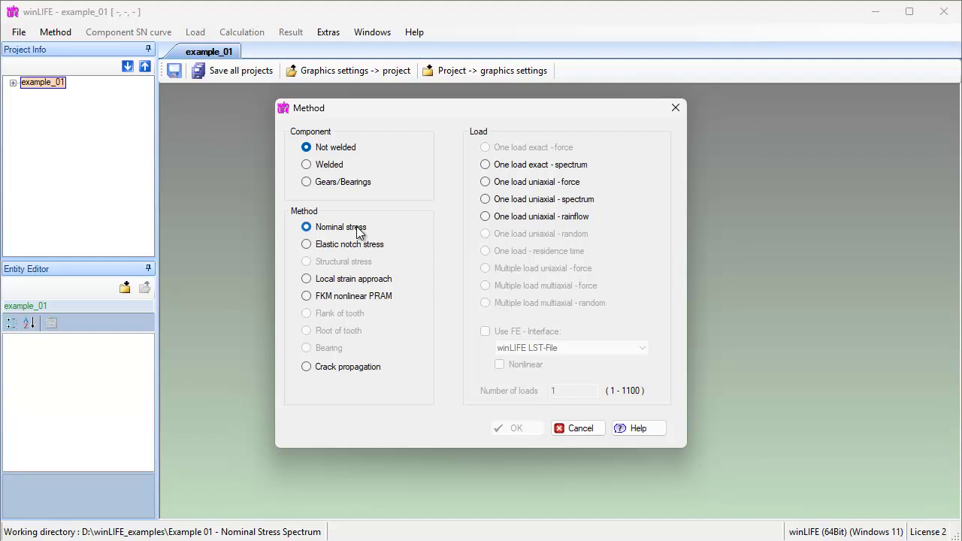
left_click(486, 165)
left_click(516, 429)
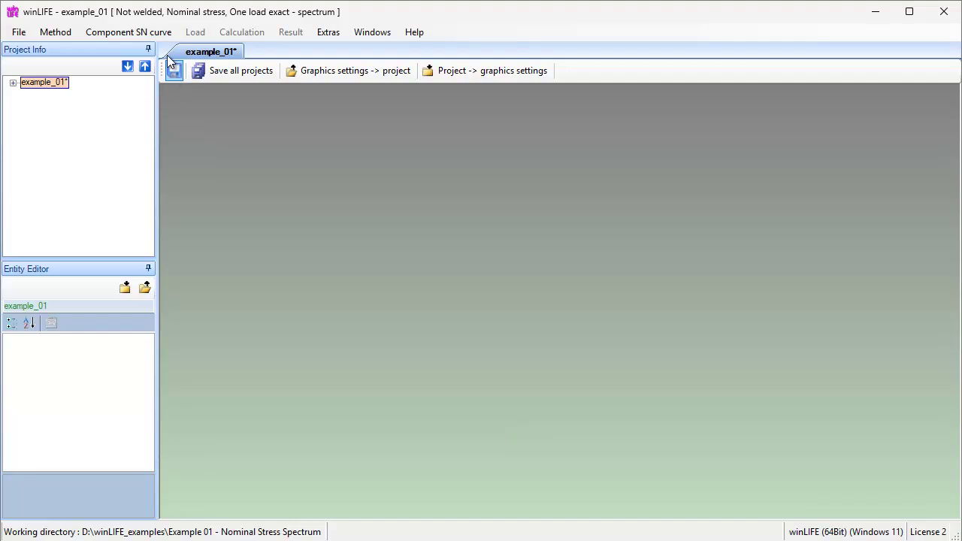
Step: Load the existing component S-N curve S_N_example_1 from the database and accept its data
left_click(151, 32)
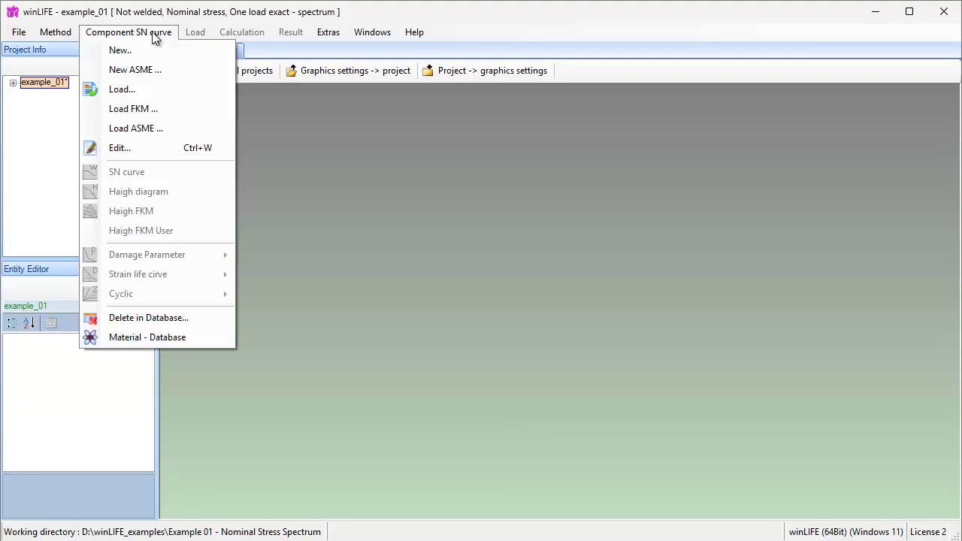
left_click(151, 89)
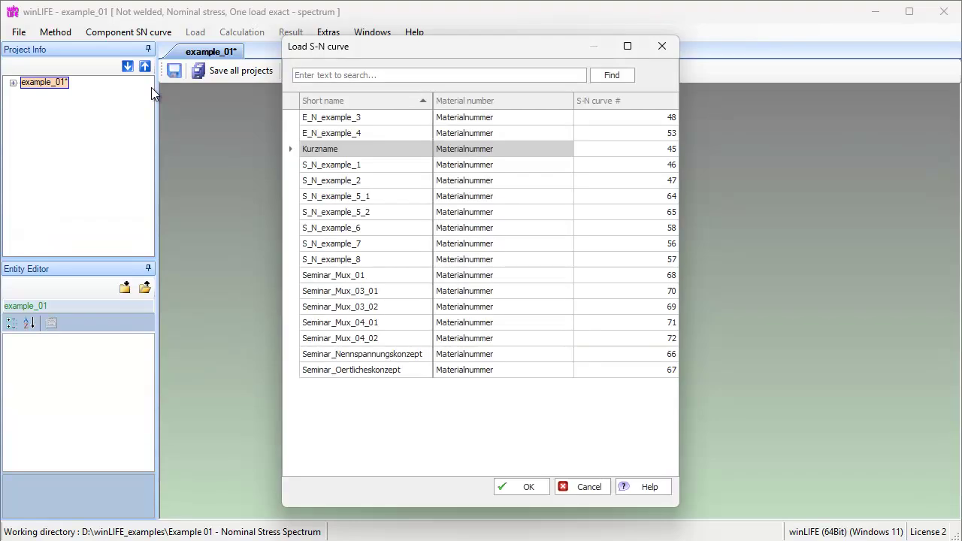
left_click(325, 167)
left_click(517, 485)
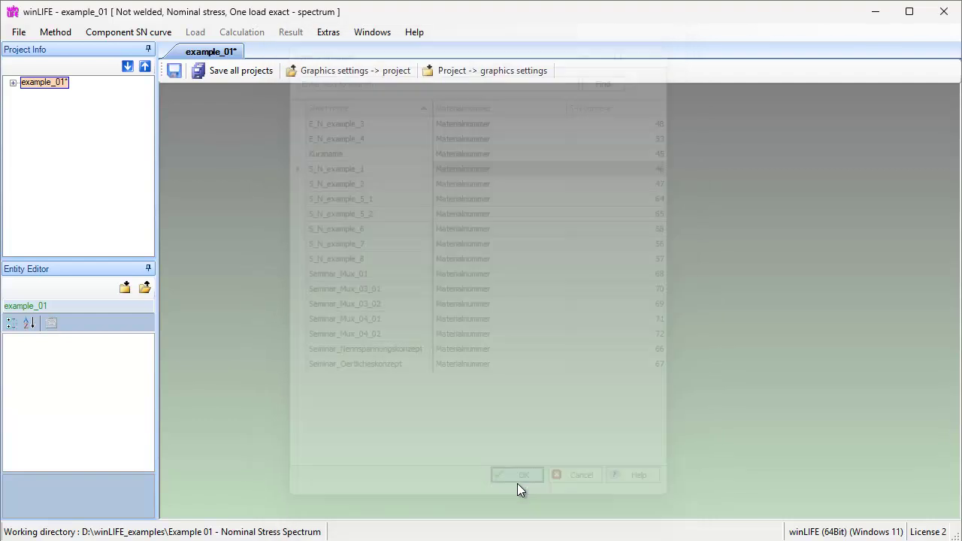
left_click_drag(295, 98, 331, 16)
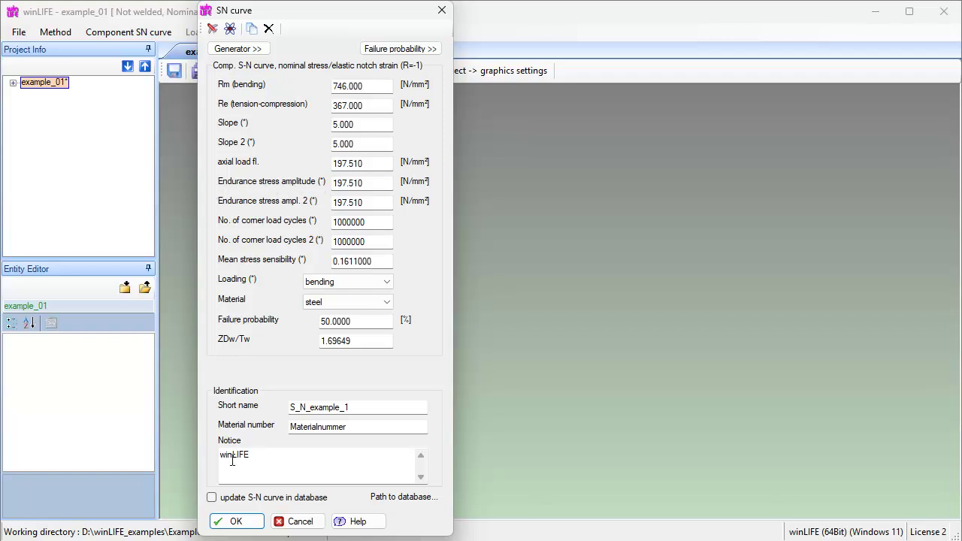
left_click(238, 521)
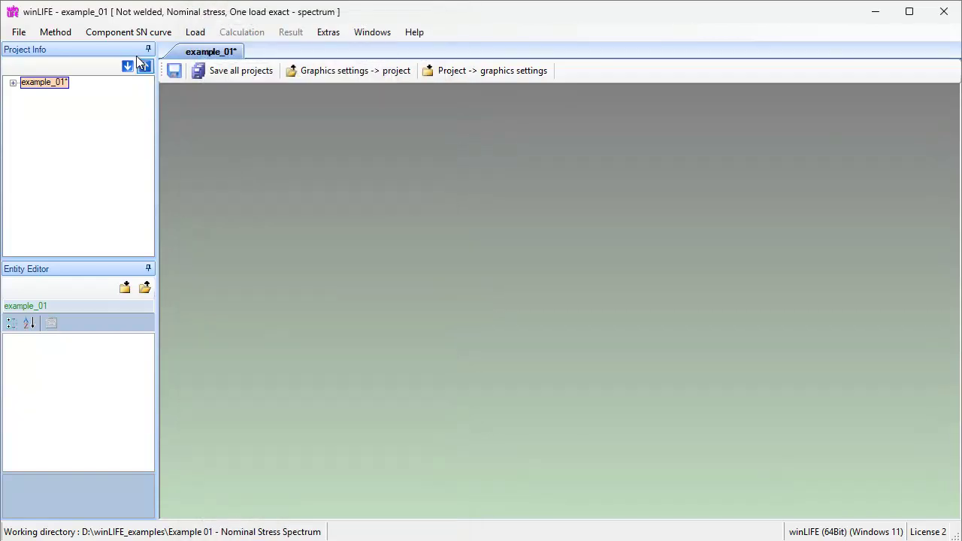
Step: Display the component's S-N curve enlarged and its Haigh FKM diagram for inspection, and close both graphs
left_click(136, 34)
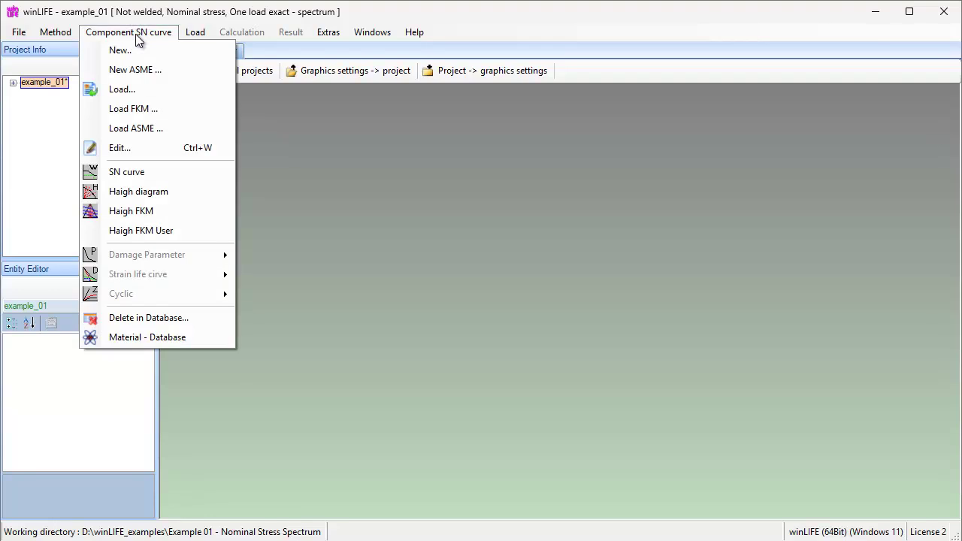
left_click(149, 172)
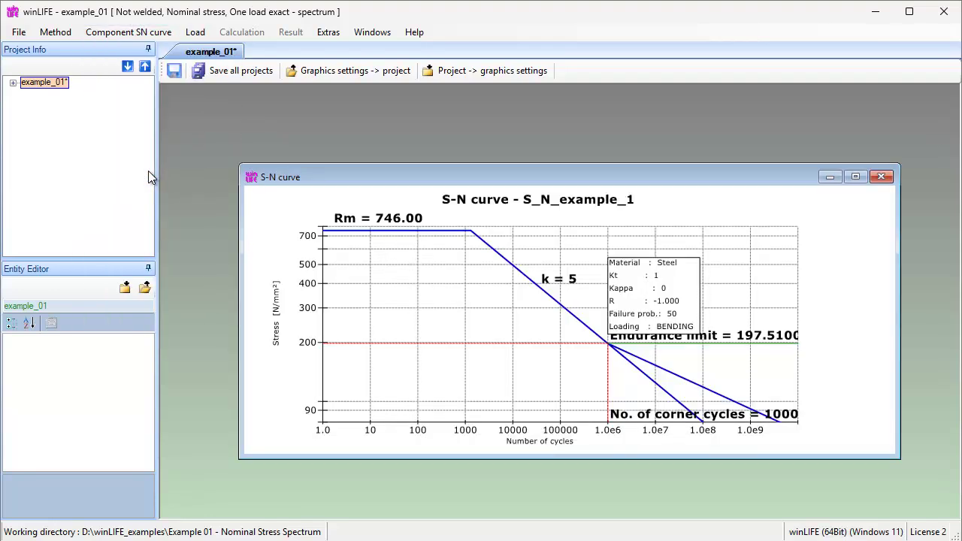
double_click(323, 177)
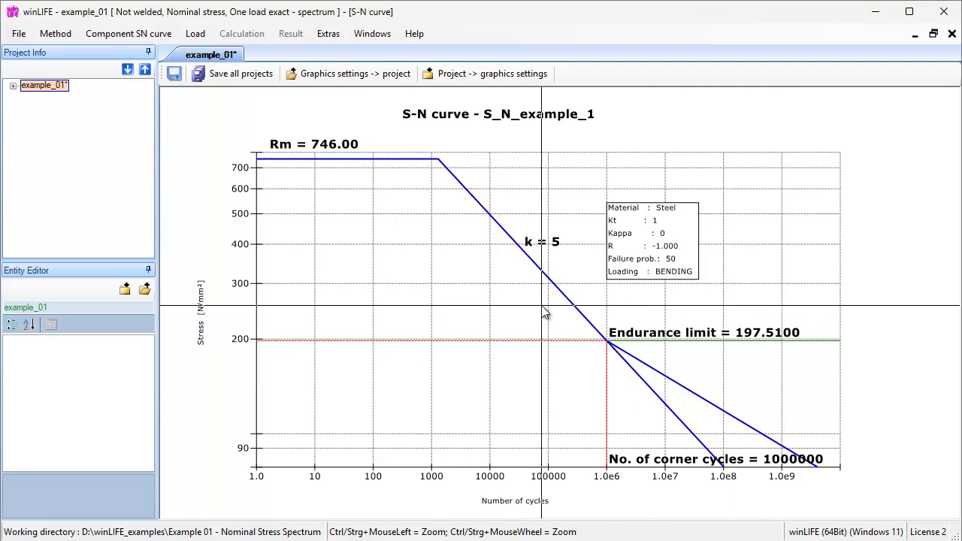
left_click(151, 37)
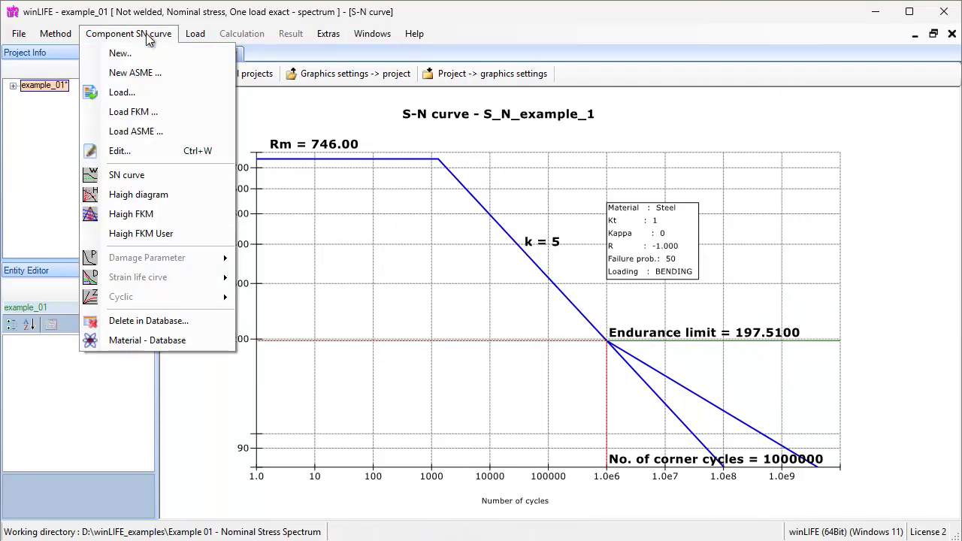
left_click(138, 216)
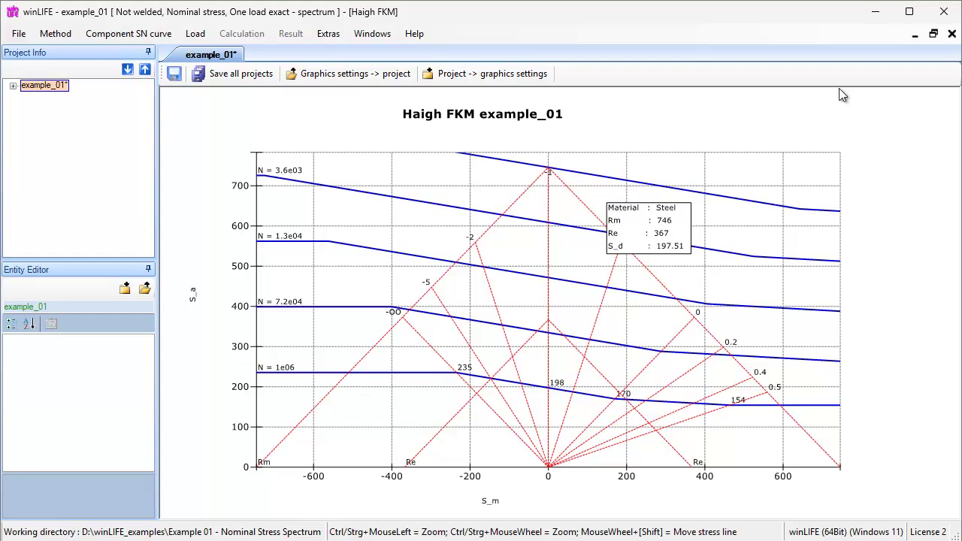
left_click(951, 34)
left_click(951, 34)
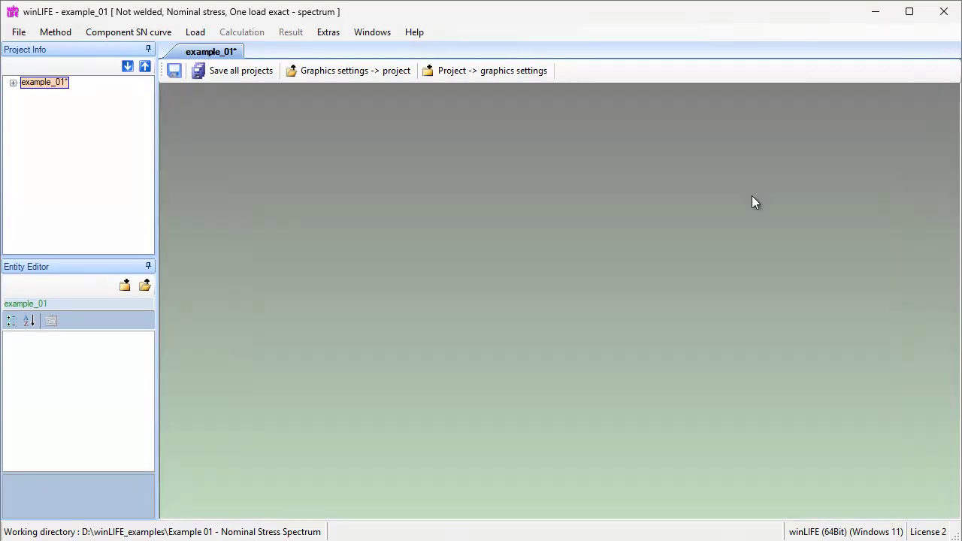
Step: Import the load collective file Load_example_1.MES as load case 1
left_click(202, 33)
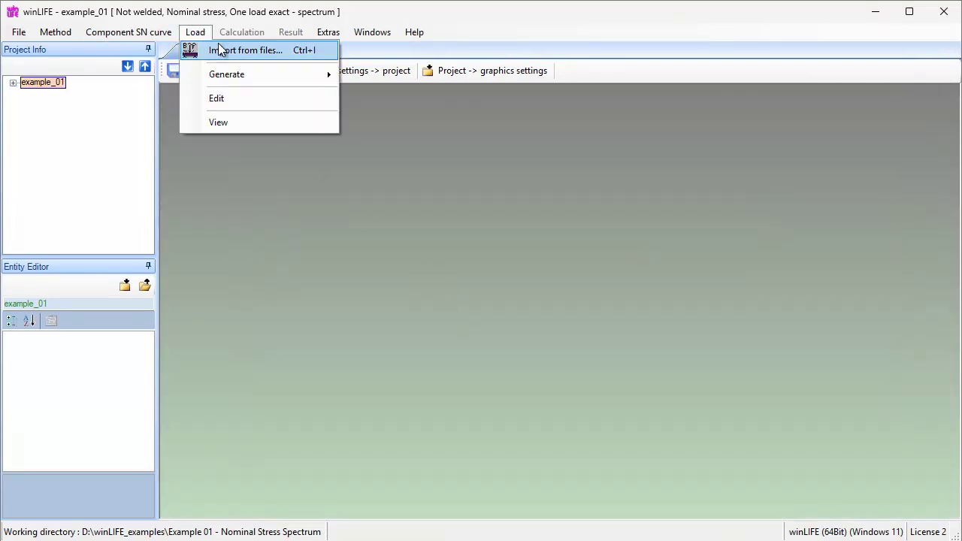
left_click(226, 50)
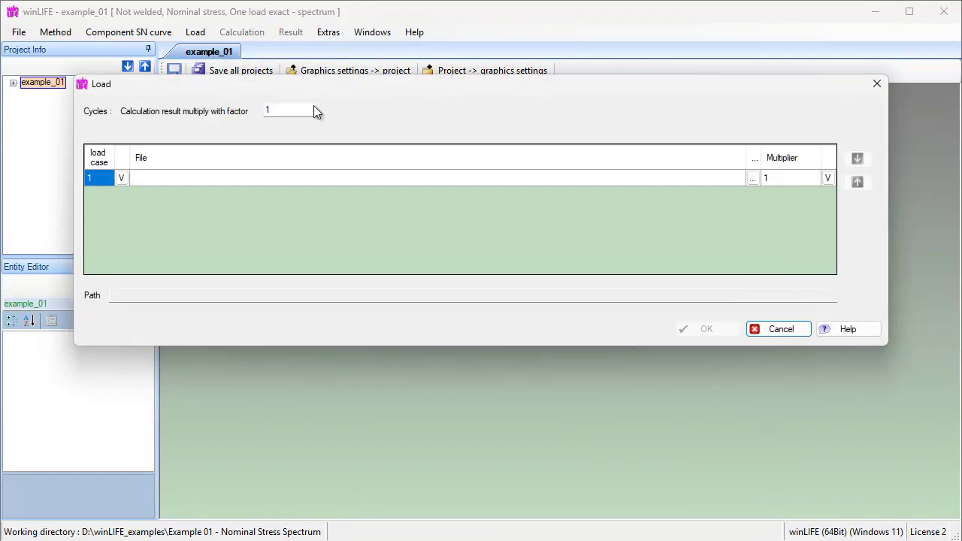
left_click(753, 179)
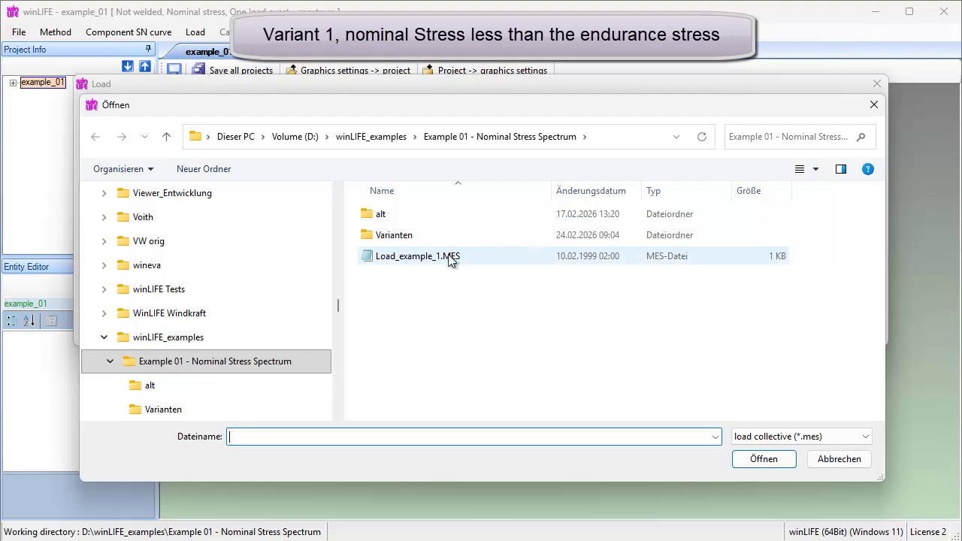
left_click(446, 259)
left_click(754, 458)
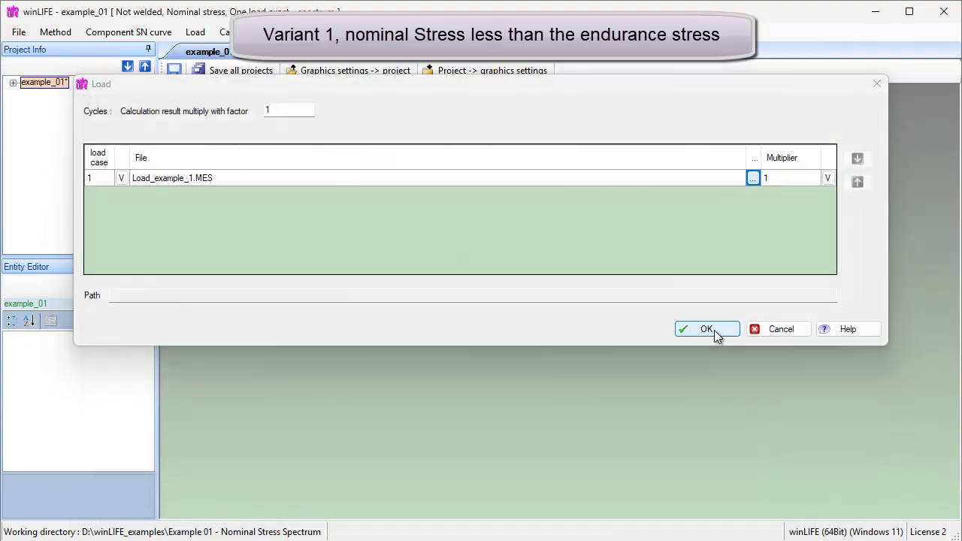
left_click(713, 330)
Step: View the imported load spectrum Load_example_1.MES, examining its amplitude and number of cycles, and close the graph
left_click(200, 34)
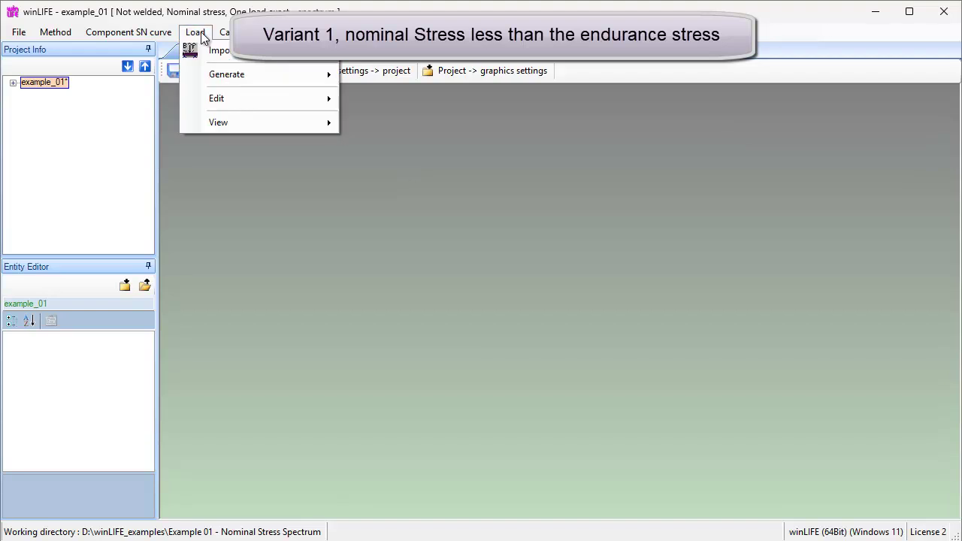
mouse_move(280, 120)
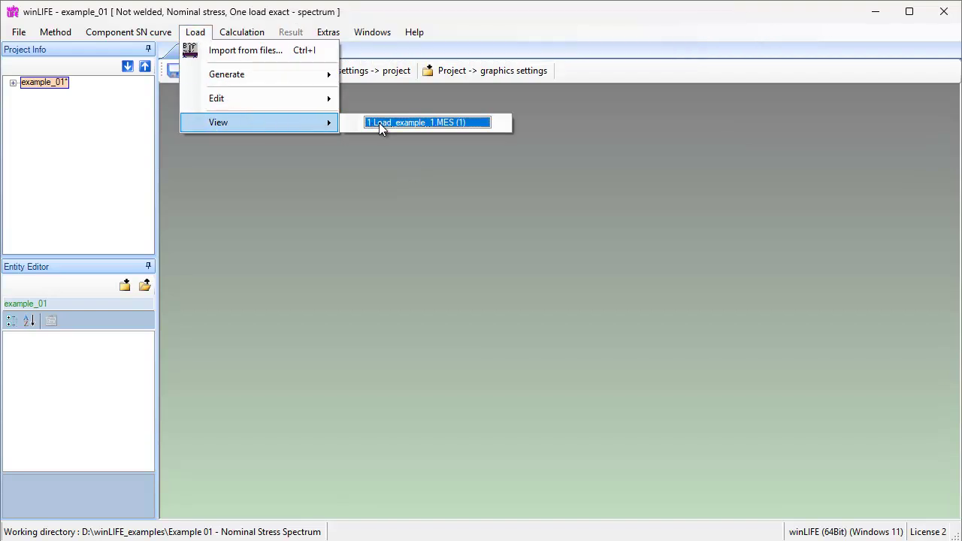
left_click(381, 125)
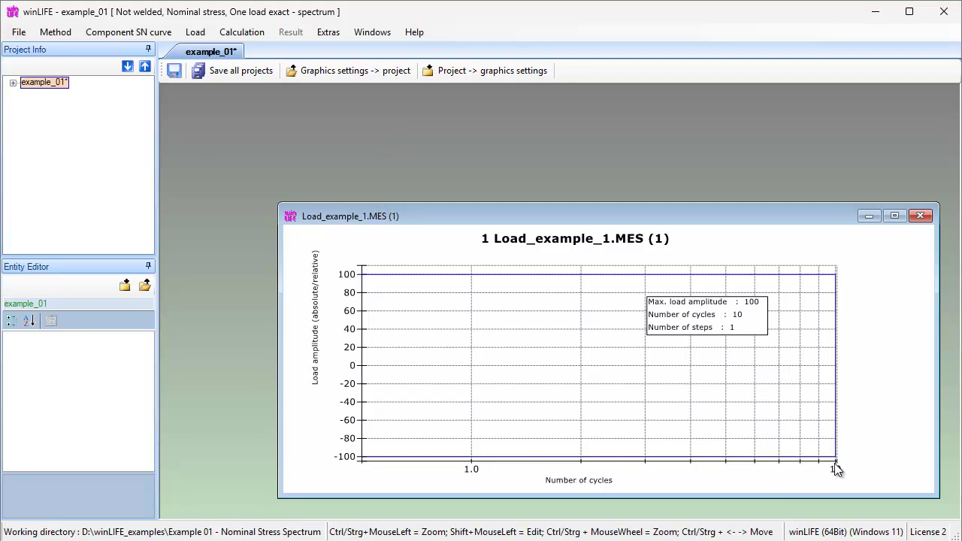
left_click(920, 218)
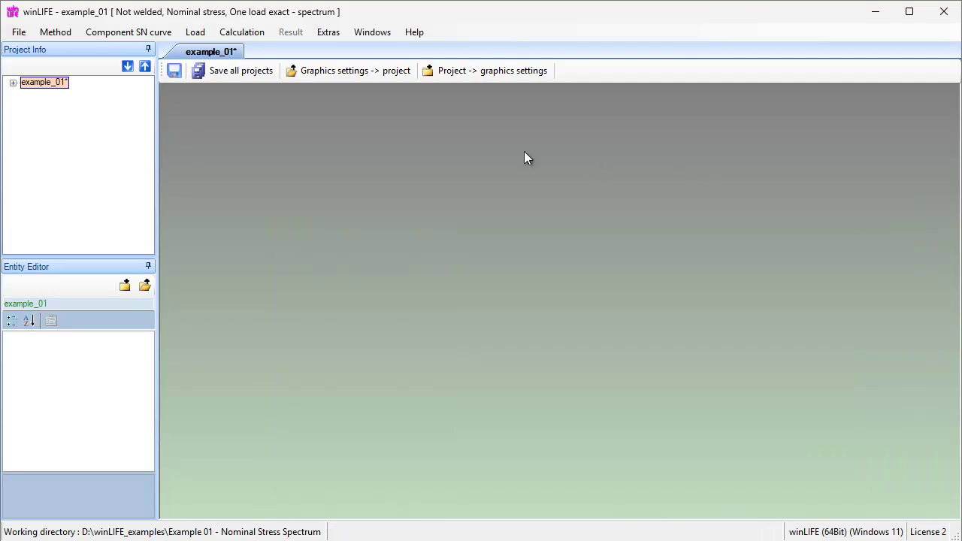
Step: Review the damage accumulation and mean stress influence parameters, run the fatigue life calculation and maximize the results
left_click(252, 35)
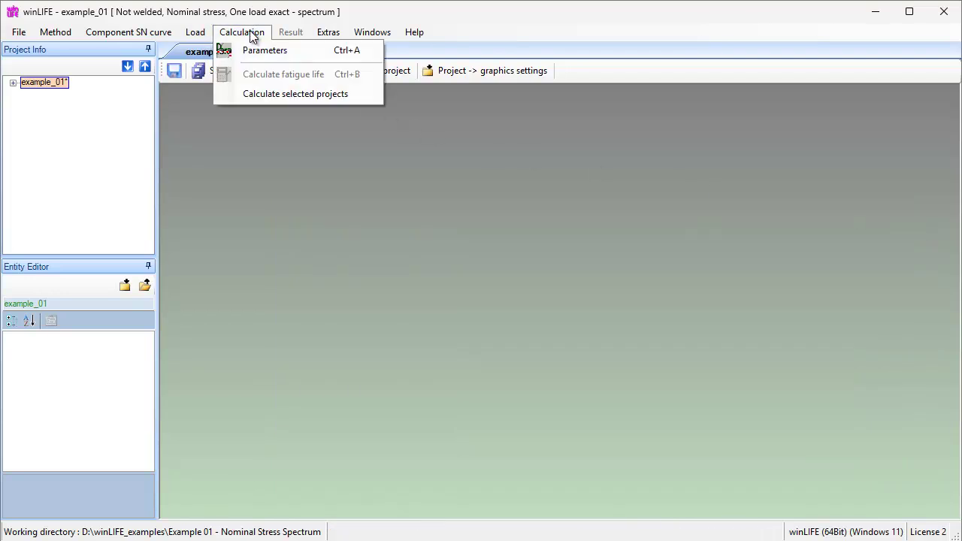
left_click(258, 50)
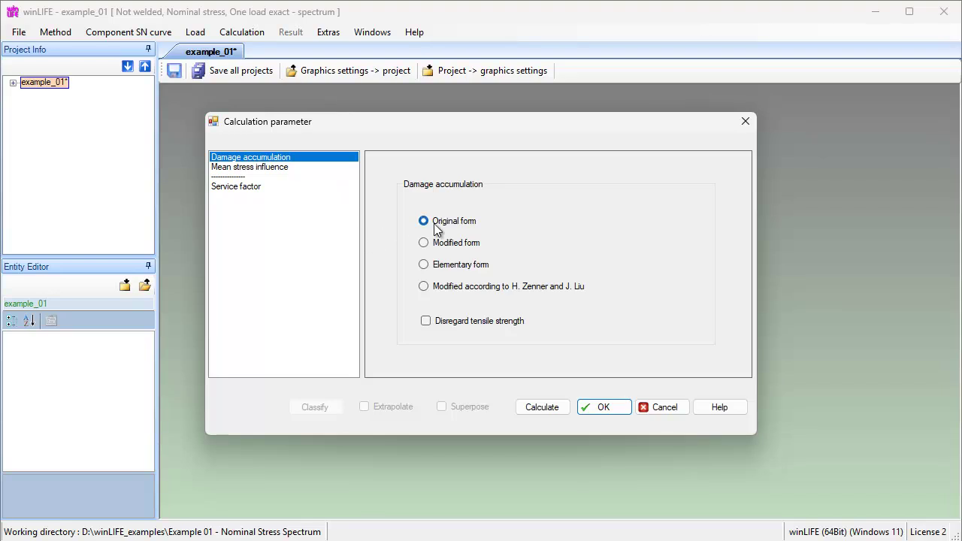
left_click(270, 168)
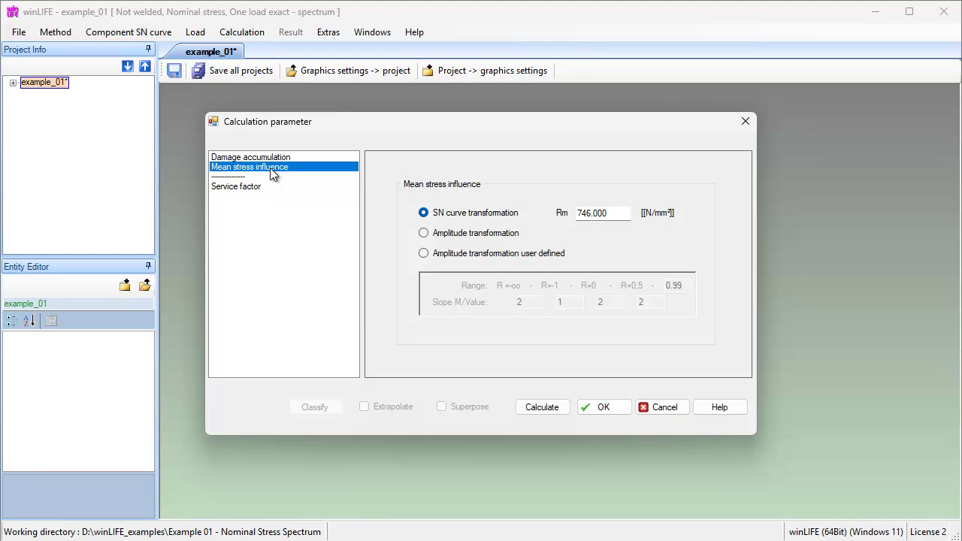
left_click(532, 406)
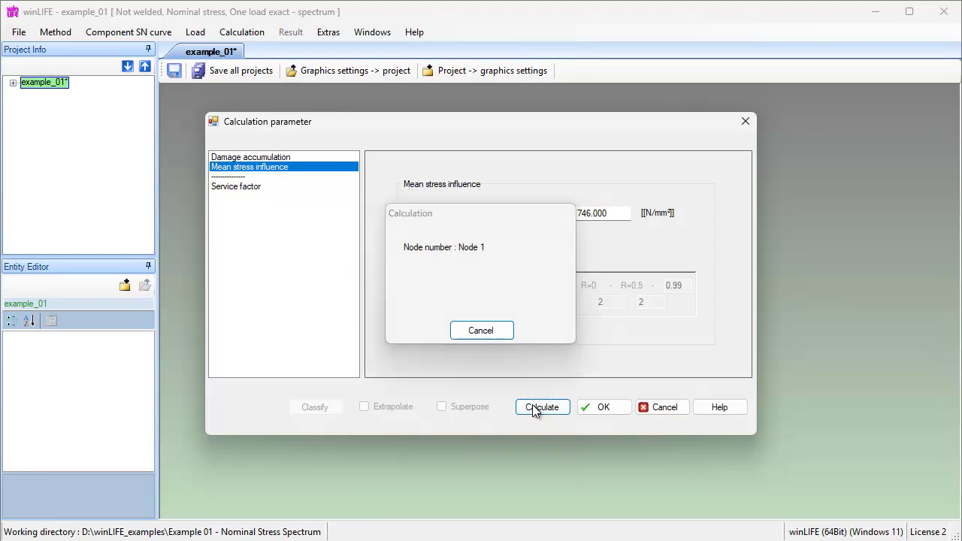
double_click(534, 234)
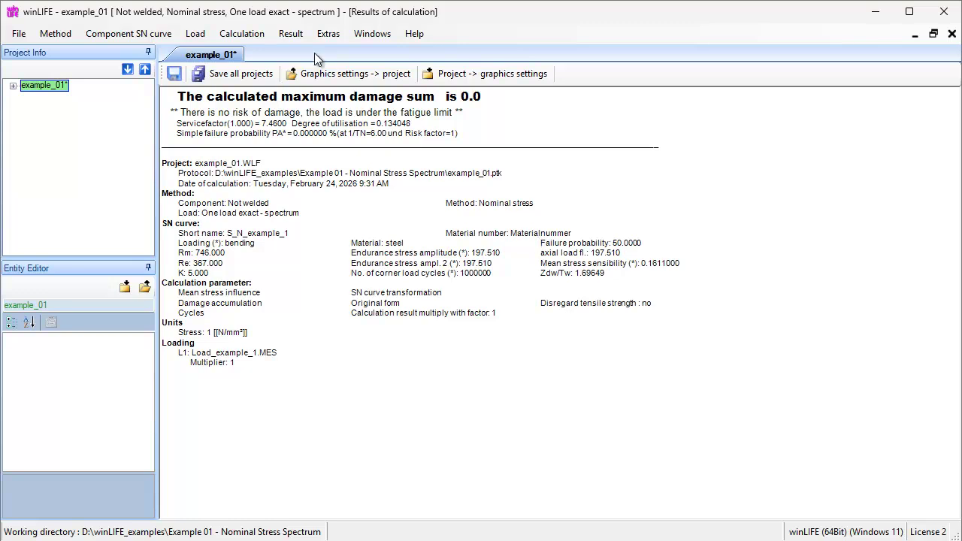
Step: Display the resulting S-N curve with load to compare the load with the endurance limit, and close it
left_click(296, 34)
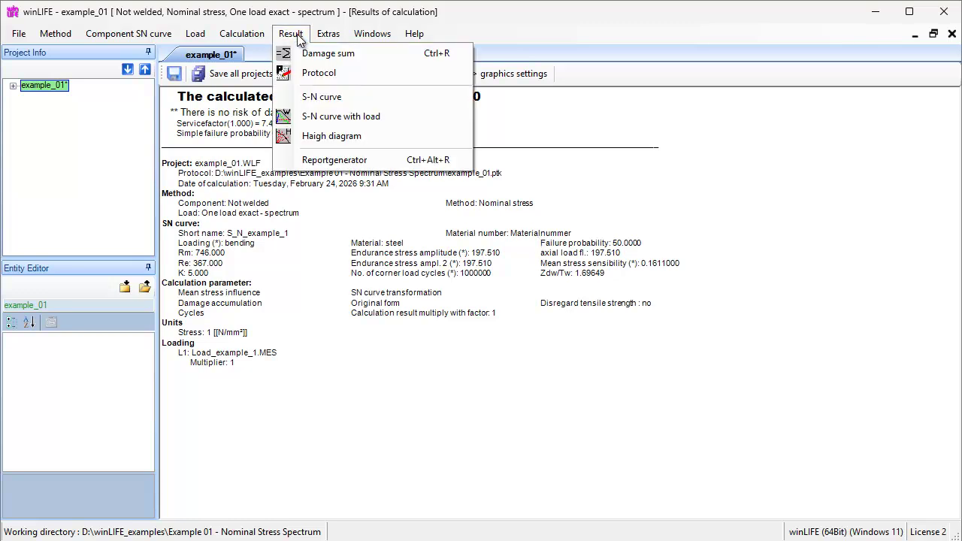
left_click(336, 117)
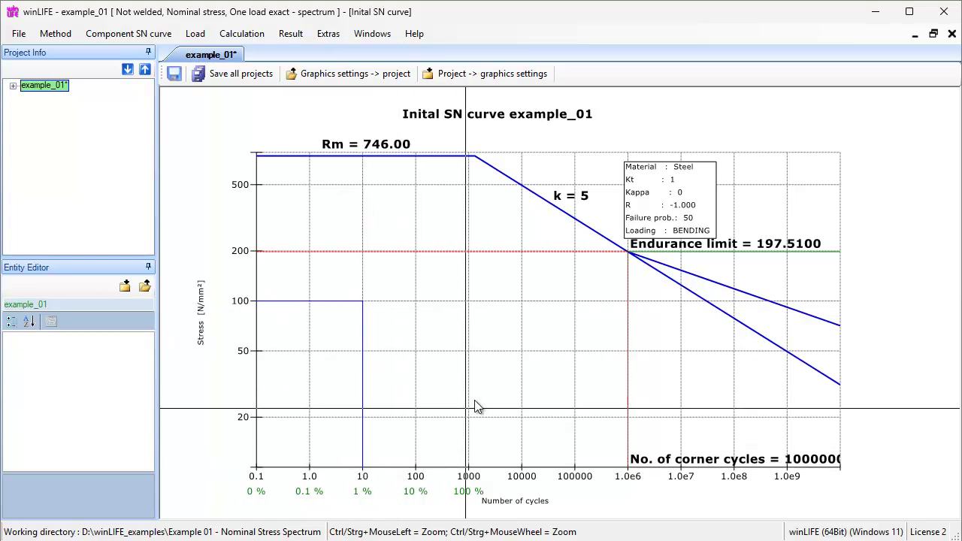
left_click(951, 35)
Step: Change the project's load method to One load uniaxial - spectrum
left_click(57, 32)
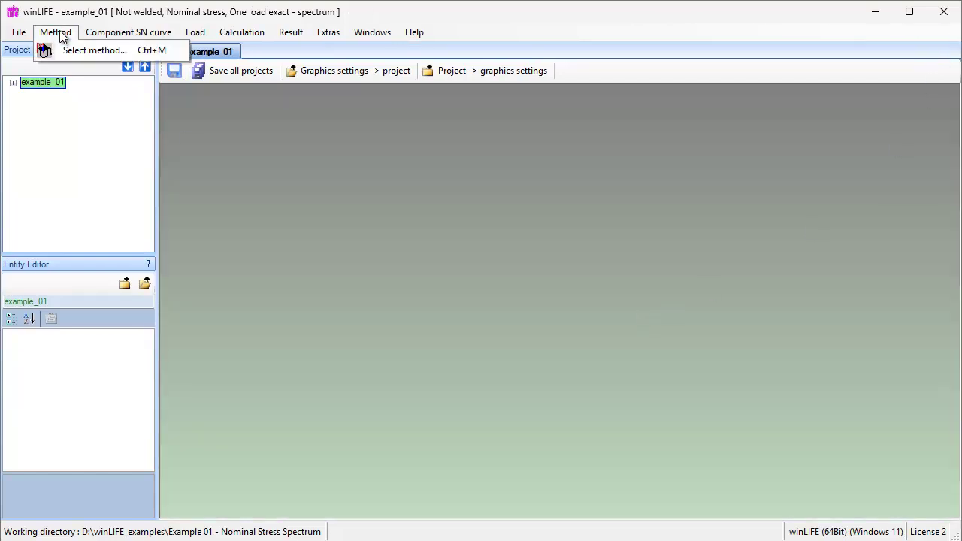
left_click(80, 46)
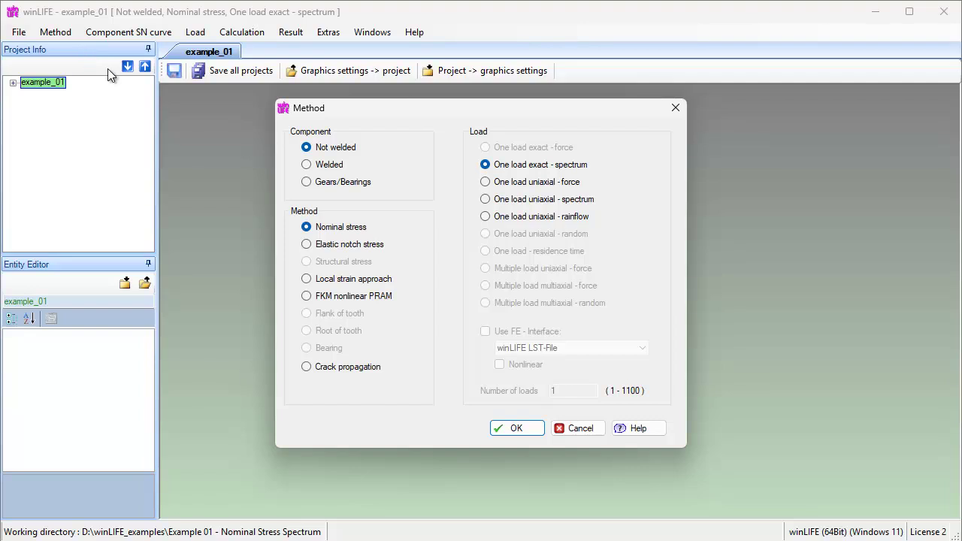
left_click(484, 200)
left_click(506, 427)
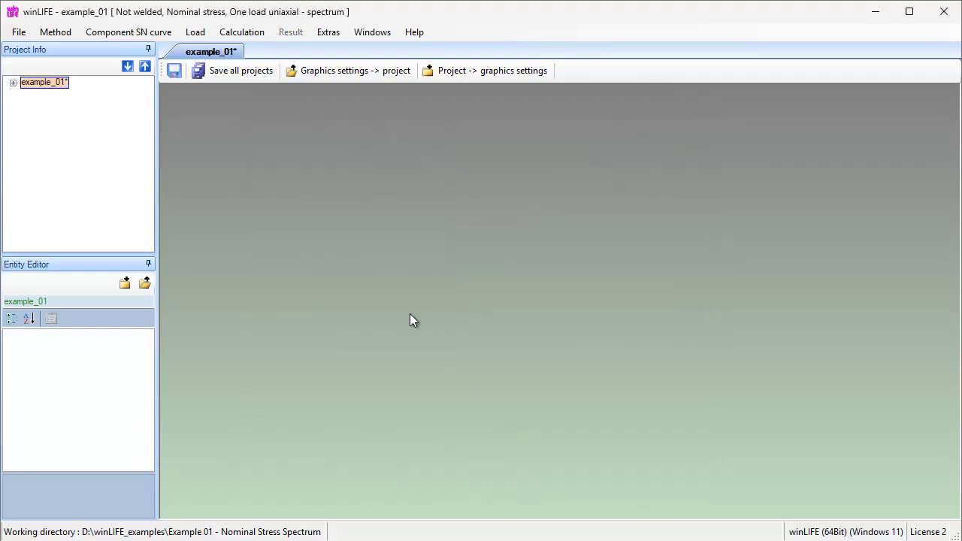
Step: Classify the load with the existing grading settings, calculate the fatigue life, and close the calculation results
left_click(245, 32)
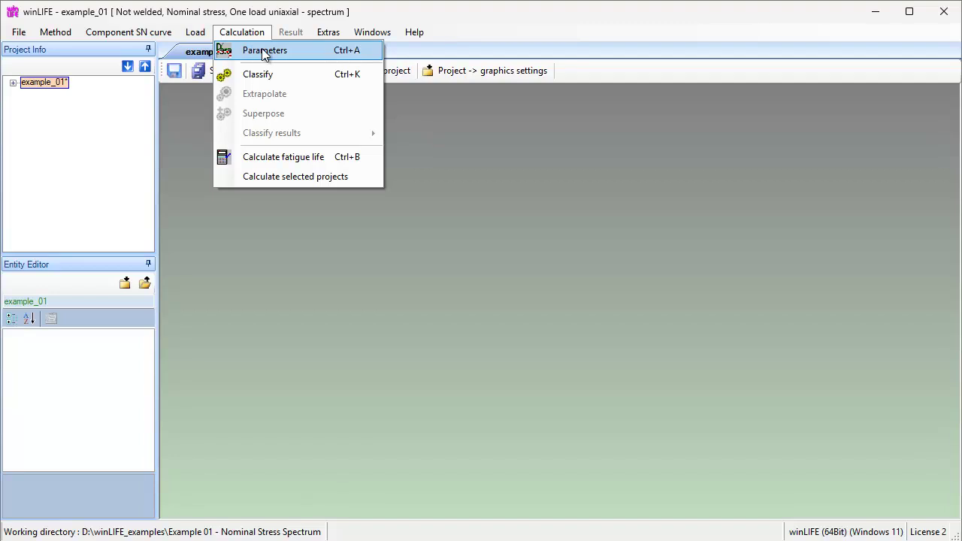
left_click(272, 52)
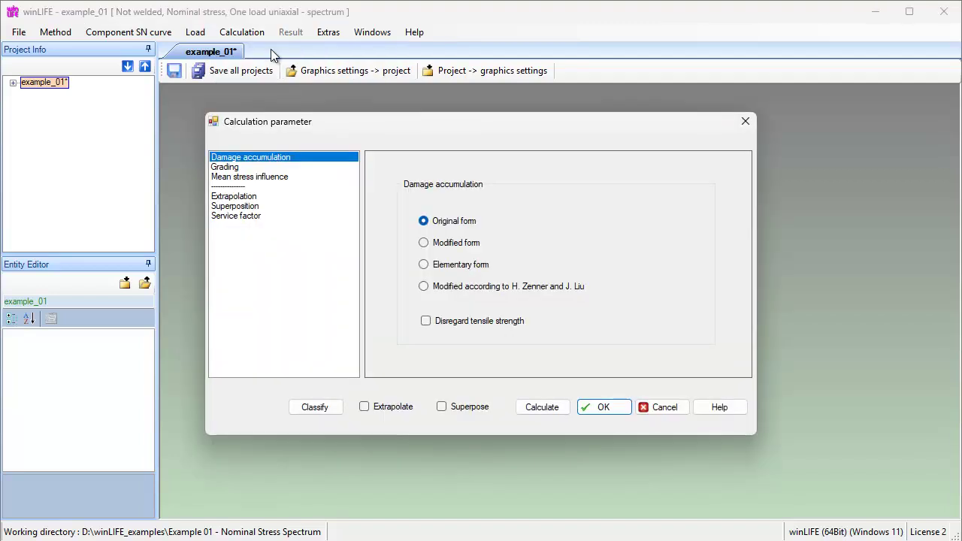
left_click(226, 167)
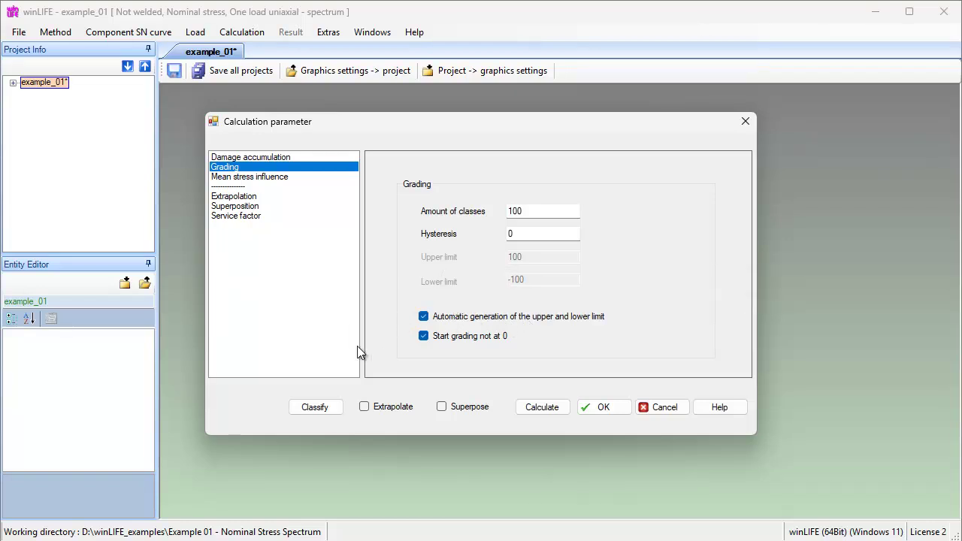
left_click(320, 407)
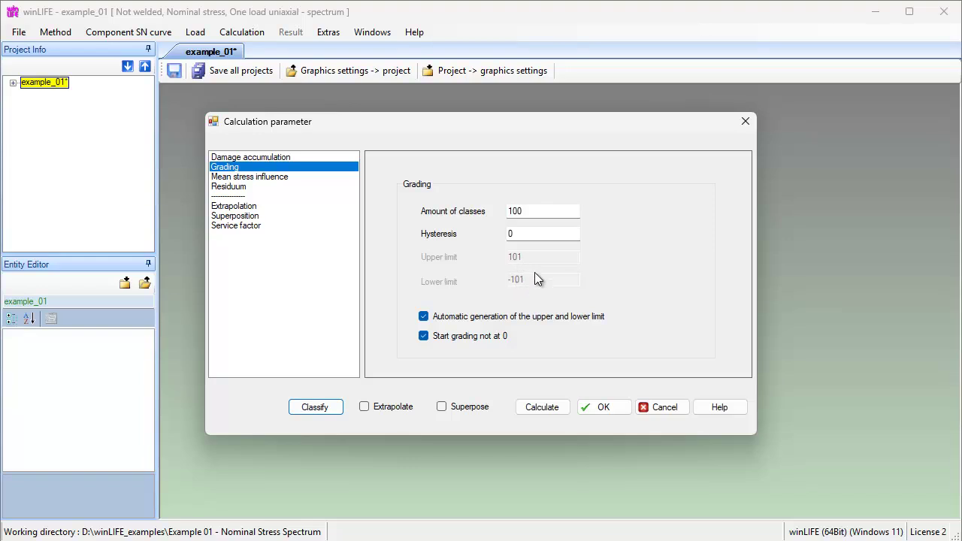
left_click(541, 406)
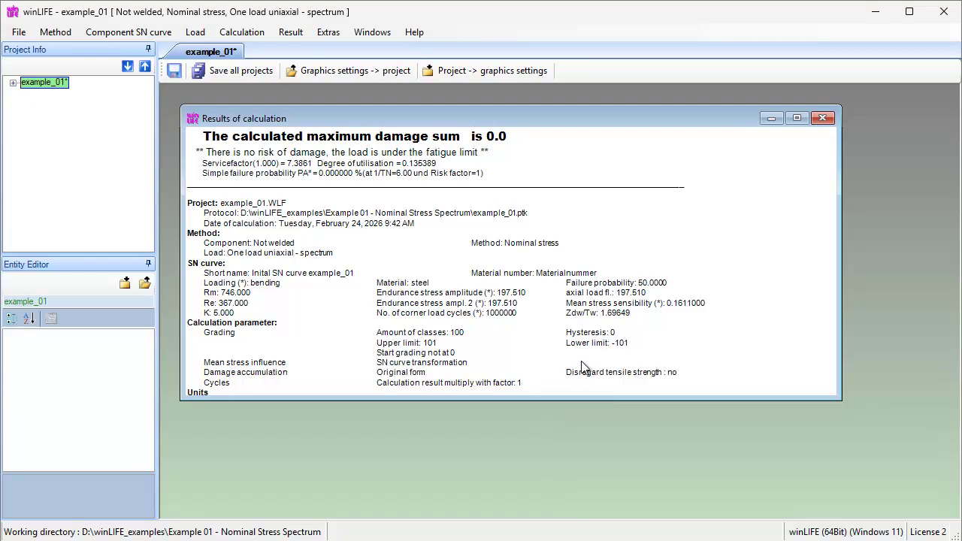
left_click(822, 119)
Step: Change the project's load method to One load exact - spectrum, keeping the not welded component and nominal stress method
left_click(55, 33)
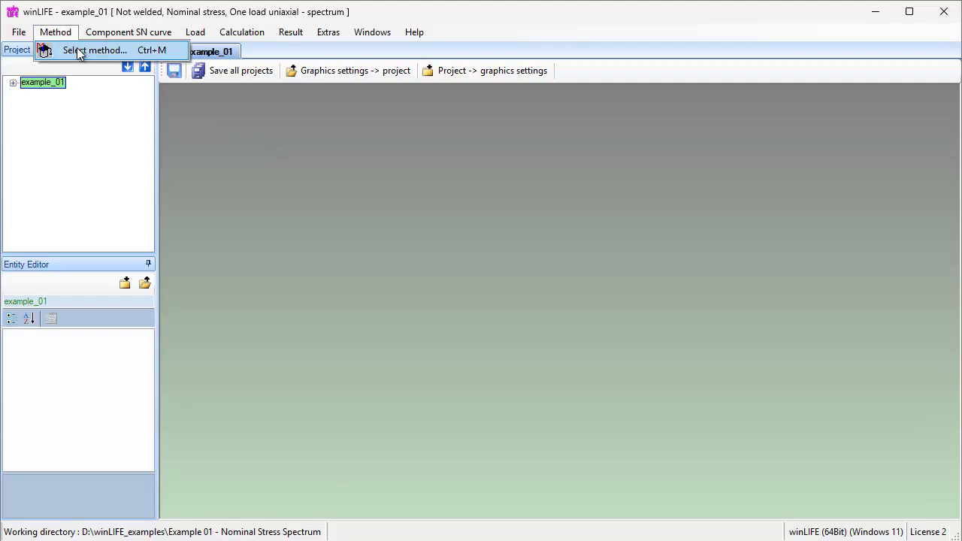
left_click(79, 48)
left_click(486, 166)
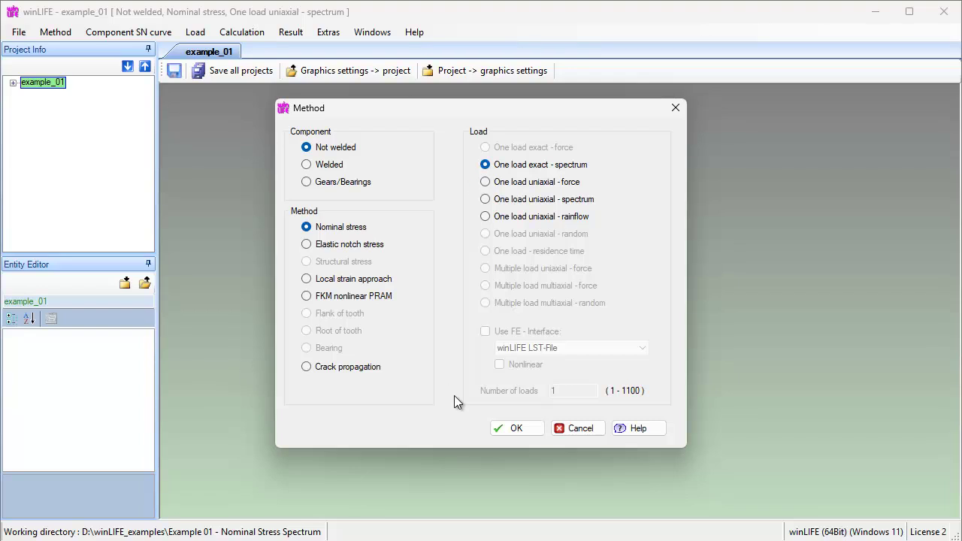
left_click(509, 429)
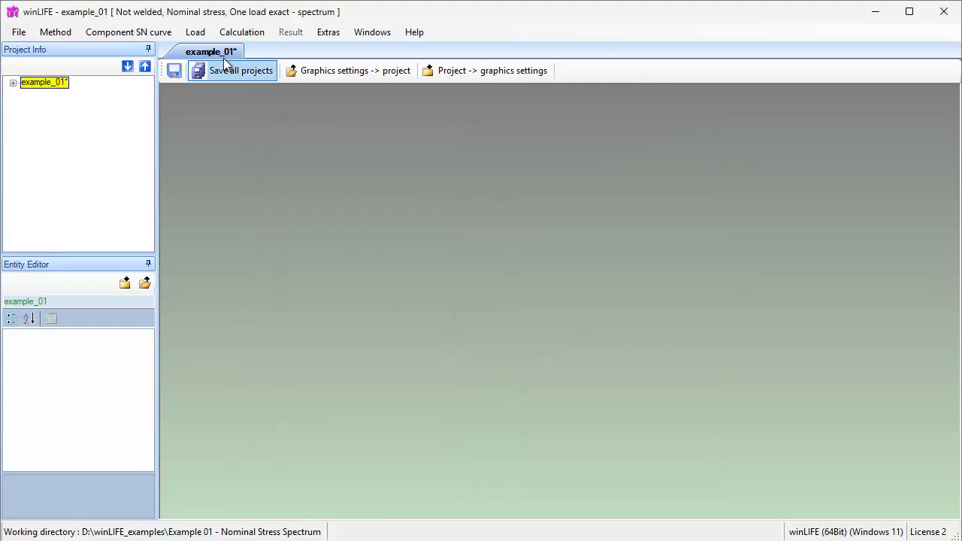
Step: Set the multiplier of the imported load file Load_example_1.MES to 5 and accept the load settings
left_click(197, 33)
left_click(235, 51)
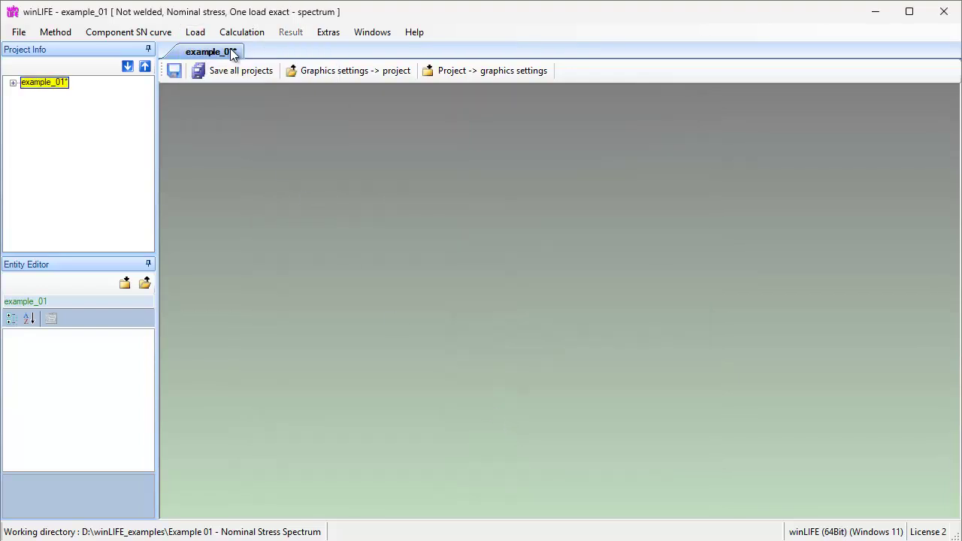
left_click(772, 178)
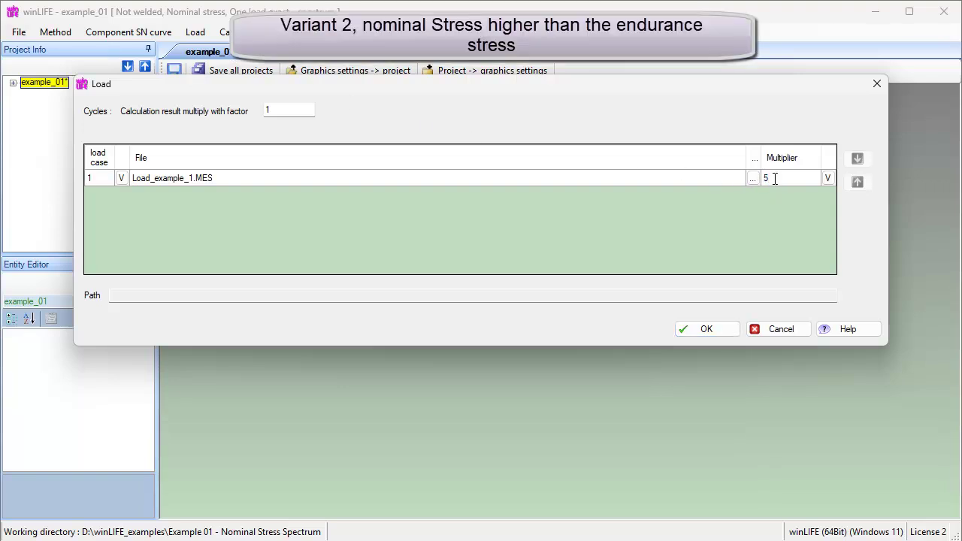
left_click(706, 329)
Step: View the scaled load spectrum Load_example_1.MES, checking its maximum amplitude and number of cycles, and close the graph
left_click(195, 32)
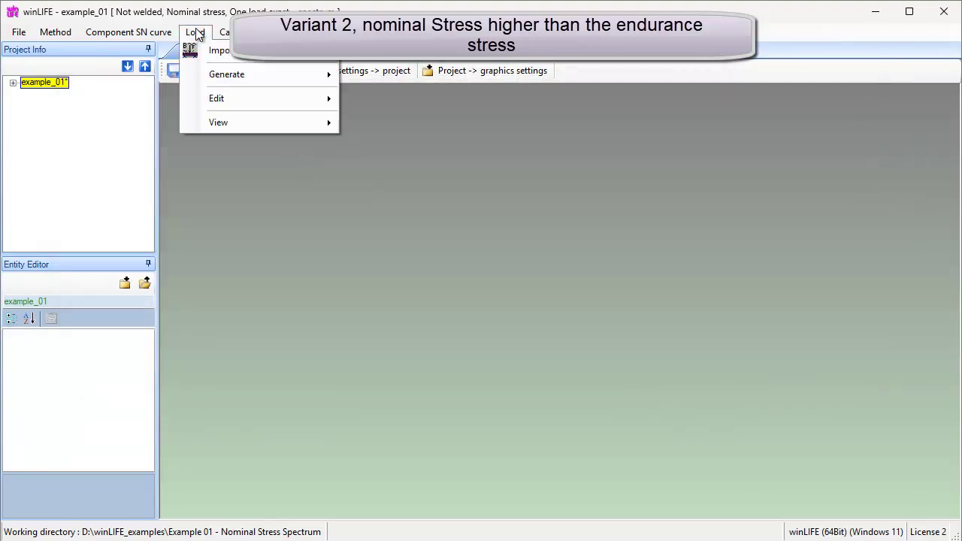
mouse_move(236, 120)
left_click(380, 126)
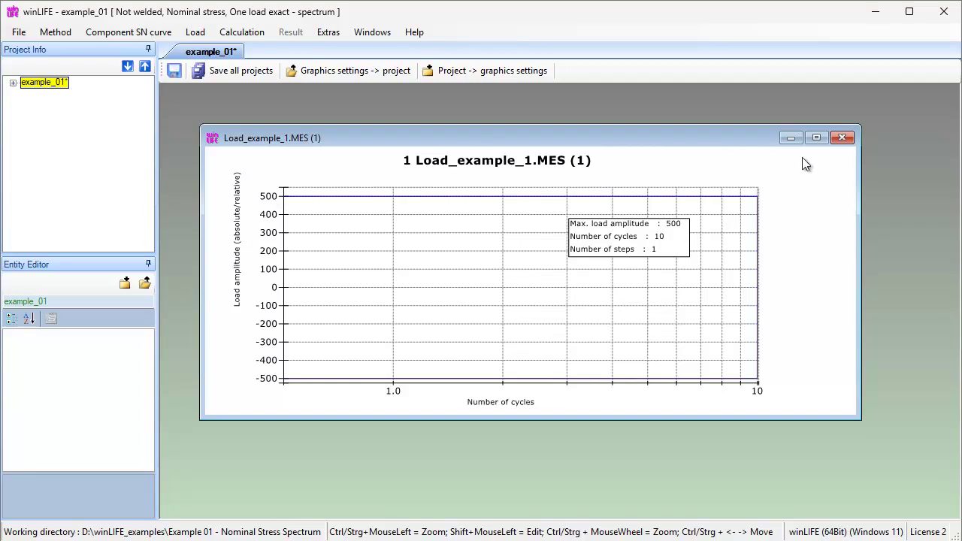
left_click(842, 138)
Step: Review the mean stress influence parameters, calculate the fatigue life for the exact spectrum, and close the results
left_click(252, 35)
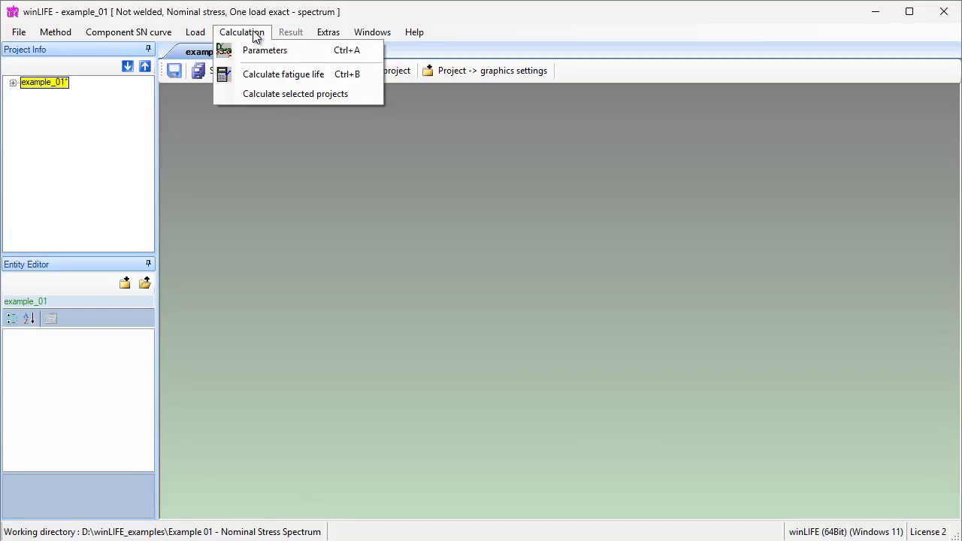
left_click(256, 53)
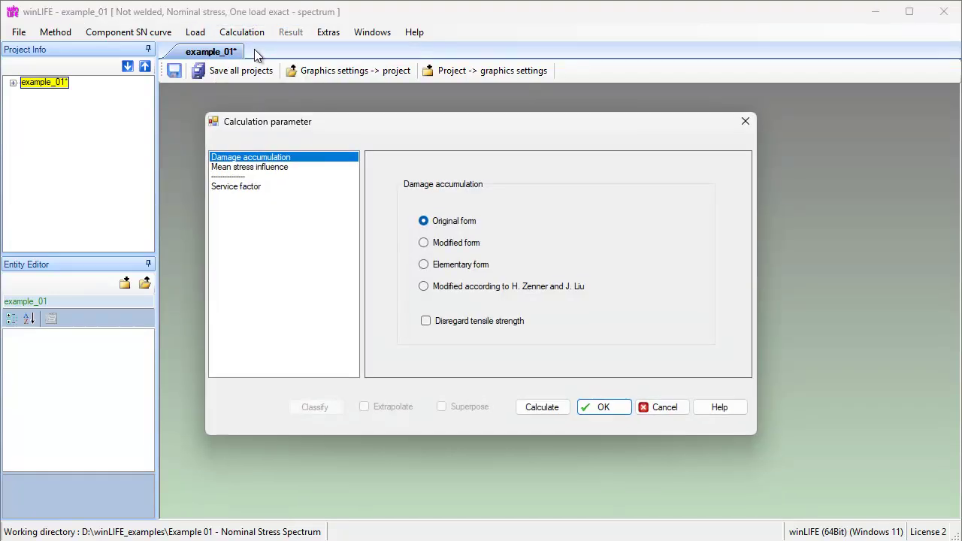
left_click(257, 167)
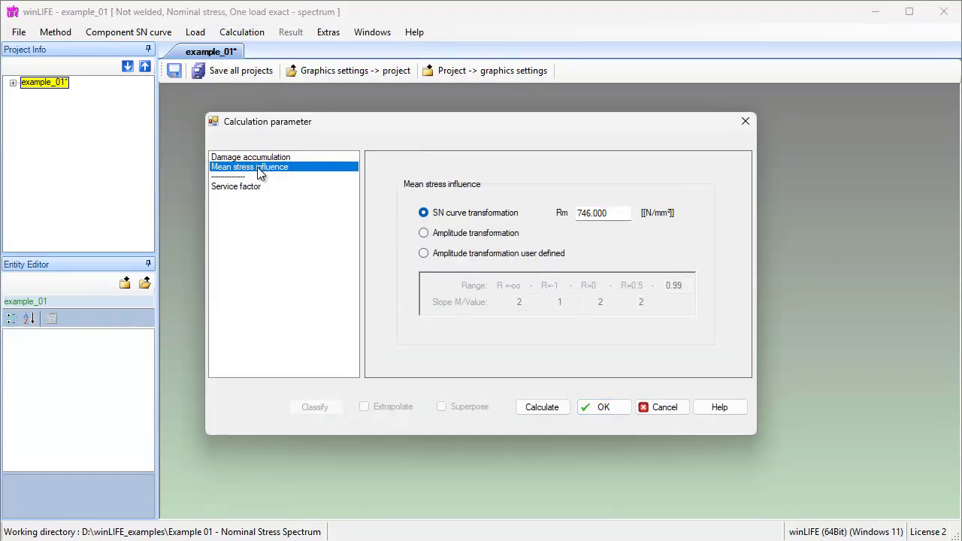
left_click(542, 407)
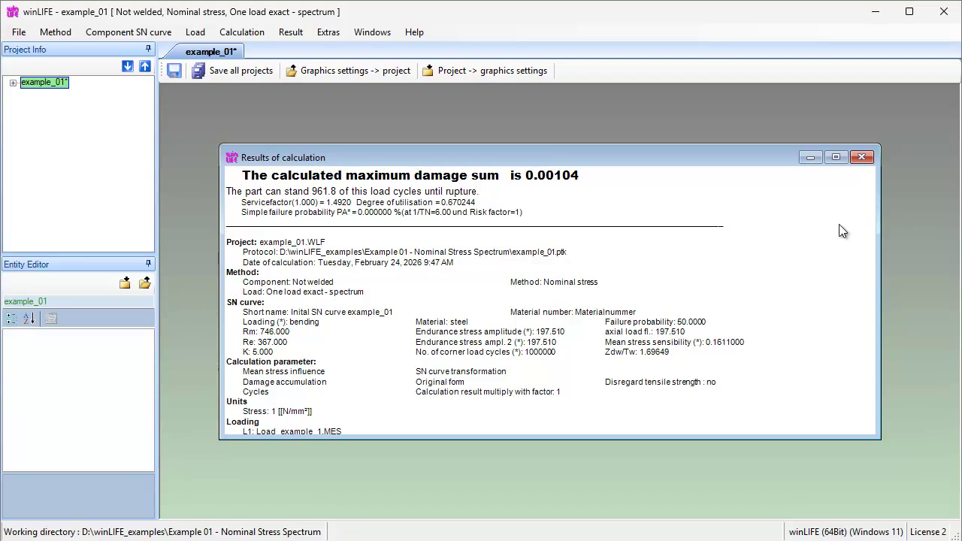
left_click(861, 158)
Step: Switch the project's load method from the exact spectrum to One load uniaxial - spectrum
left_click(61, 37)
left_click(69, 47)
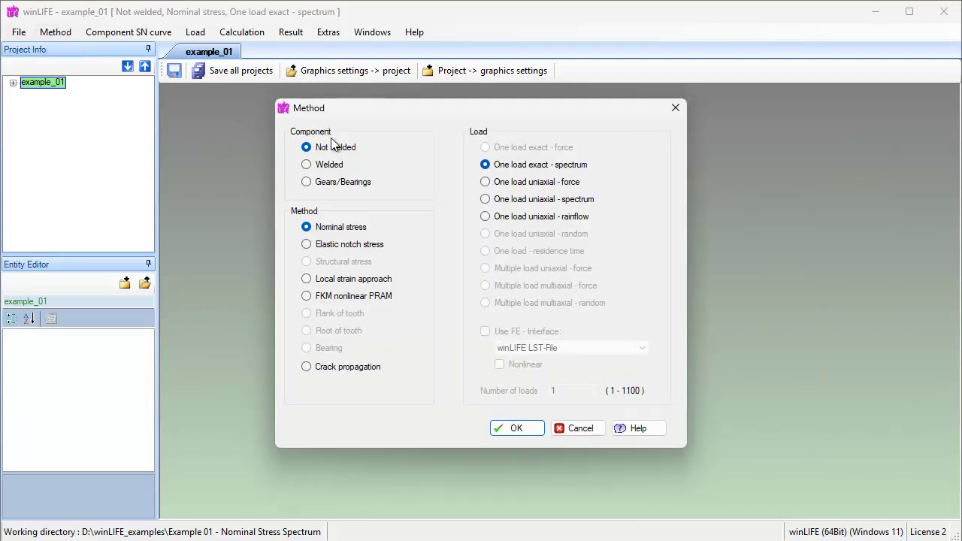
left_click(483, 200)
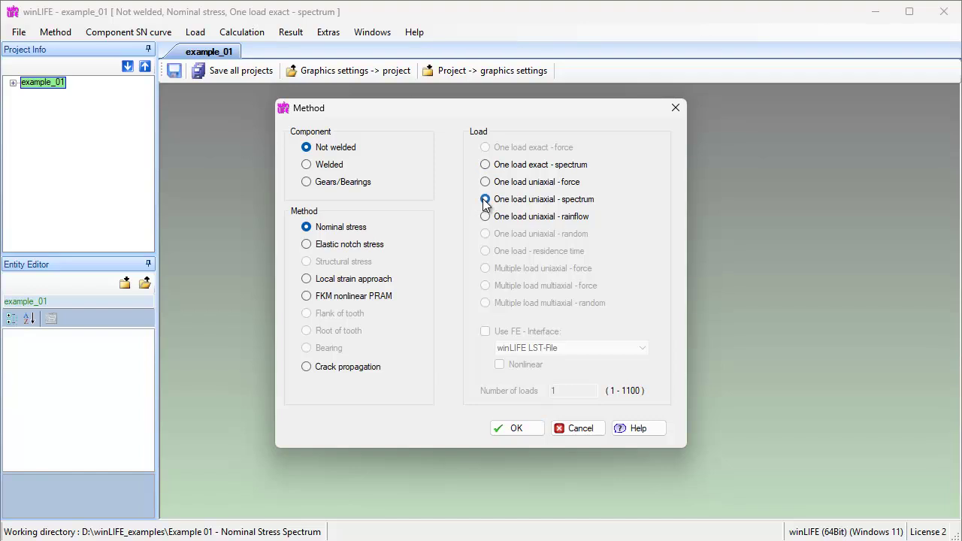
left_click(521, 432)
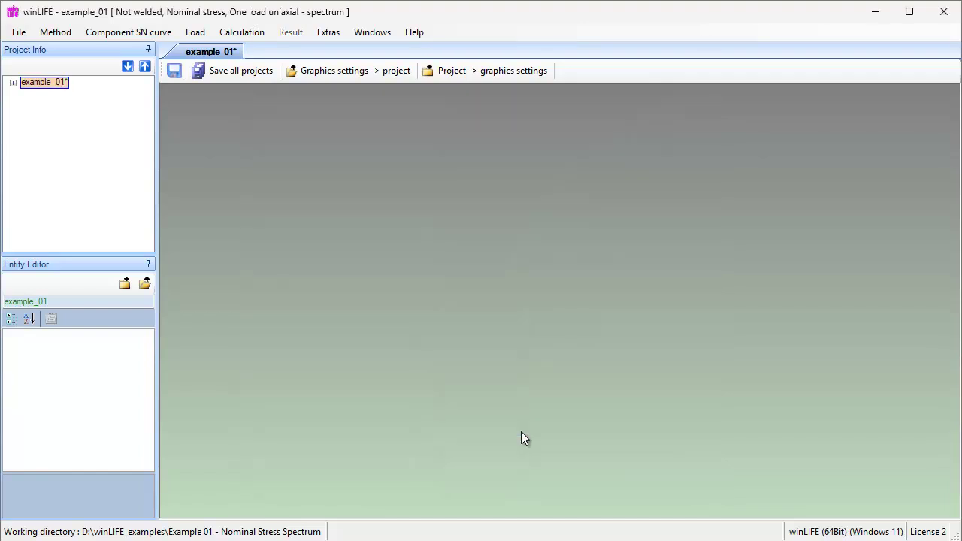
Step: Classify the scaled load with automatically generated upper and lower grading limits and calculate the fatigue life
left_click(237, 36)
left_click(260, 51)
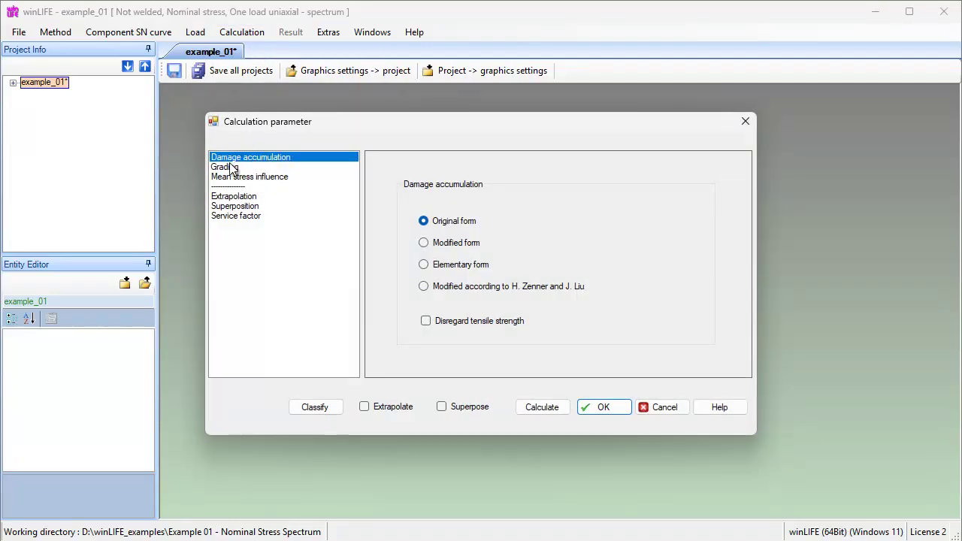
left_click(232, 169)
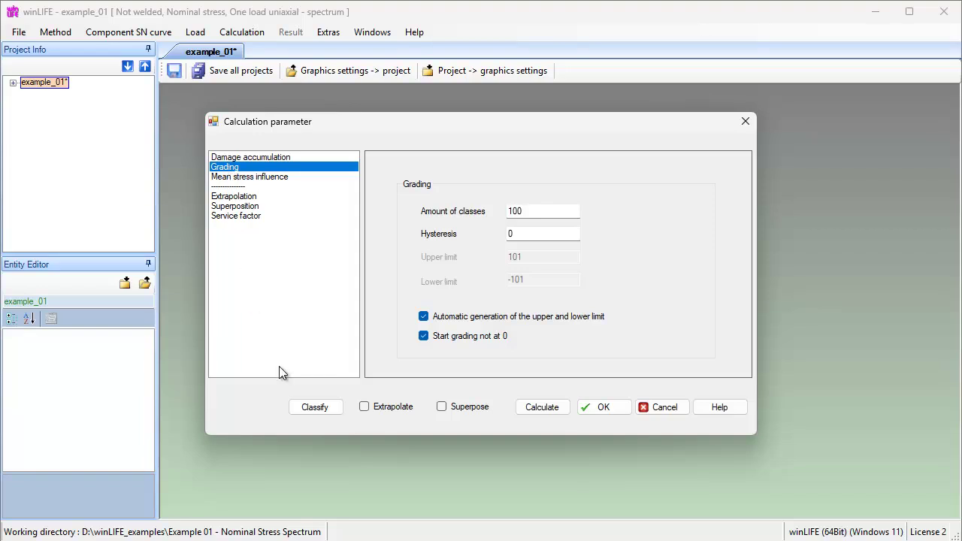
left_click(314, 408)
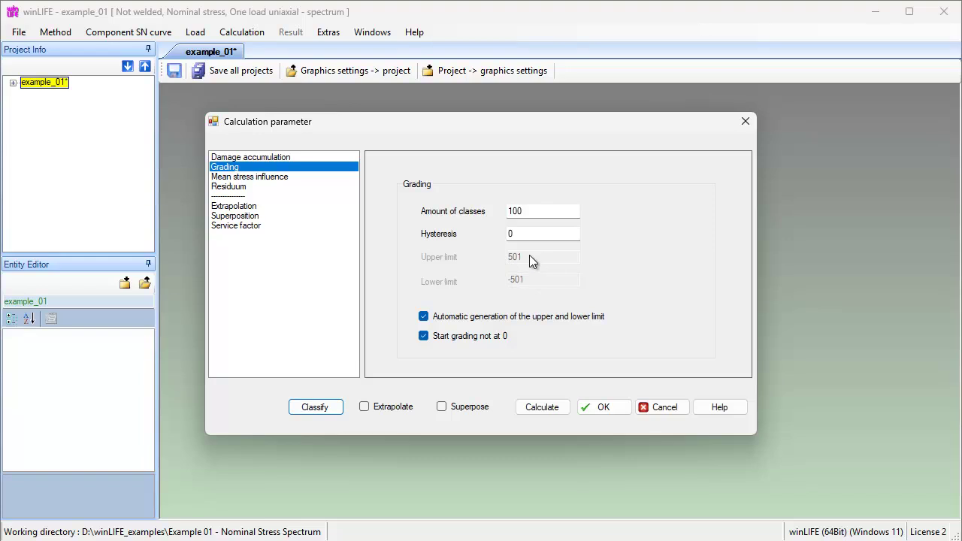
left_click(533, 408)
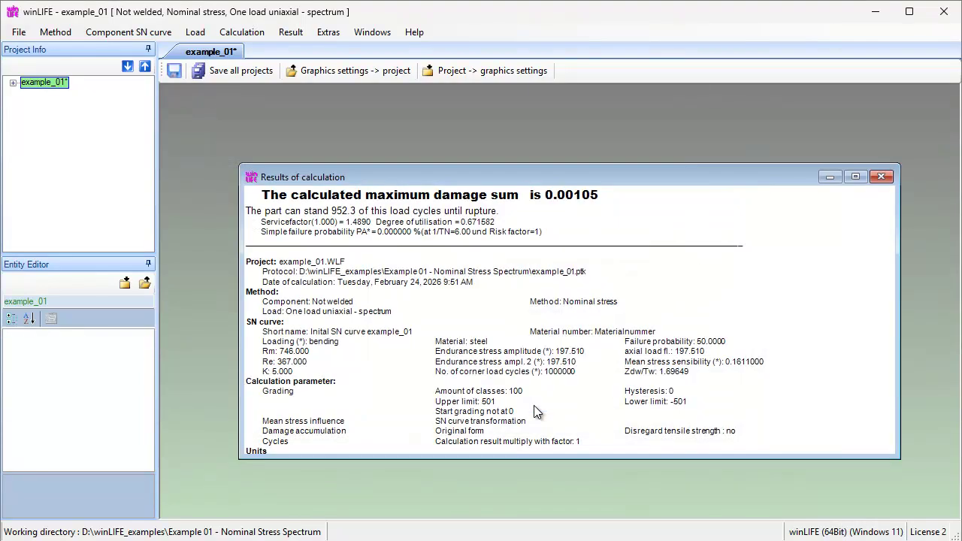
Step: Examine the maximized S-N curve with load with equivalent amplitudes turned off, and close the graph and calculation results
left_click(290, 32)
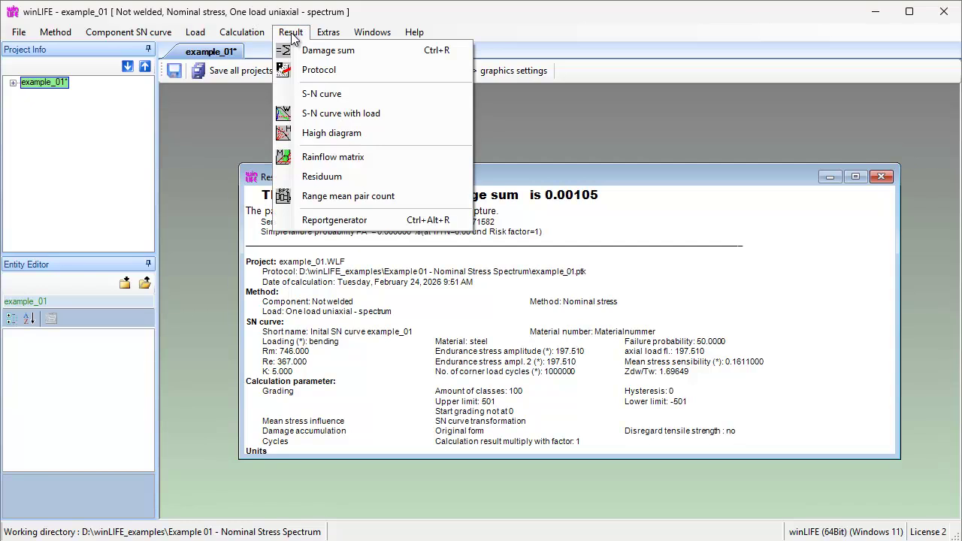
left_click(321, 109)
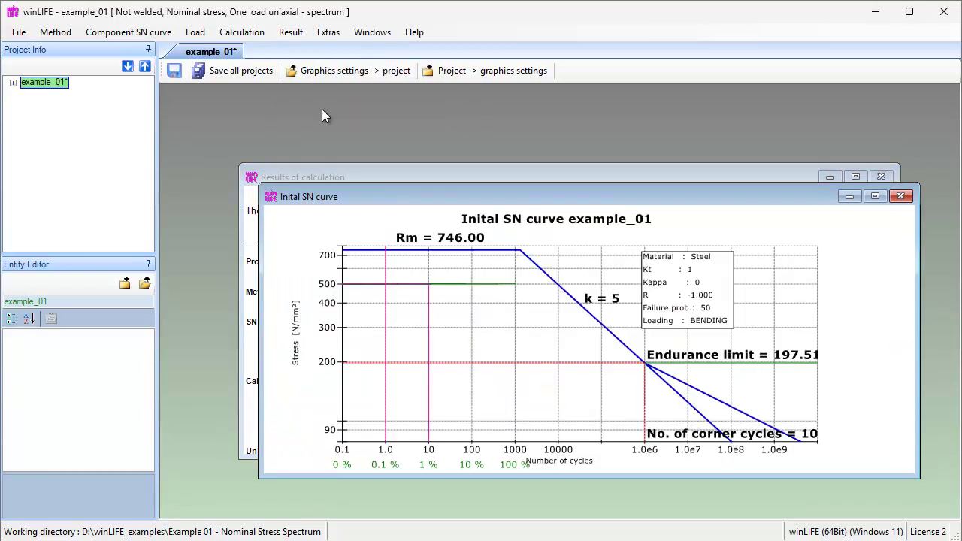
double_click(347, 195)
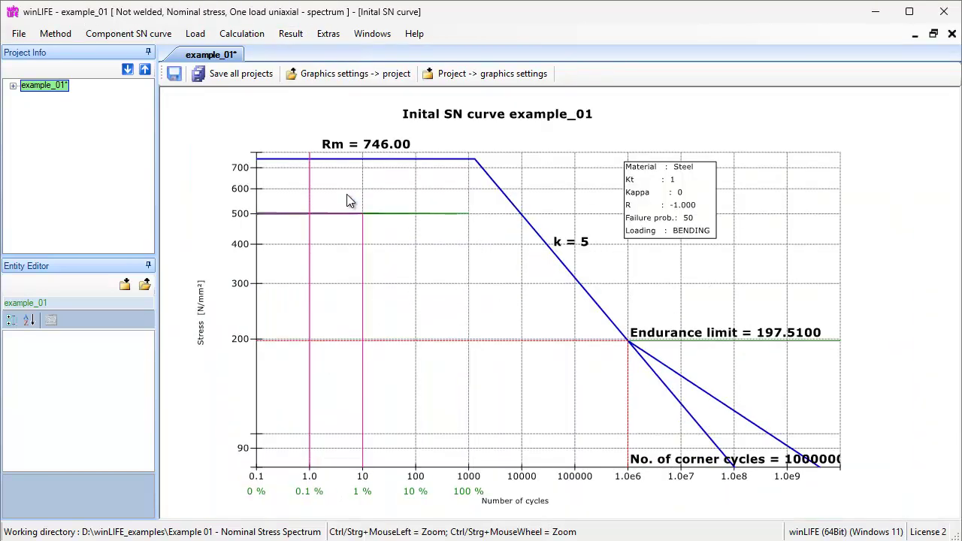
right_click(393, 272)
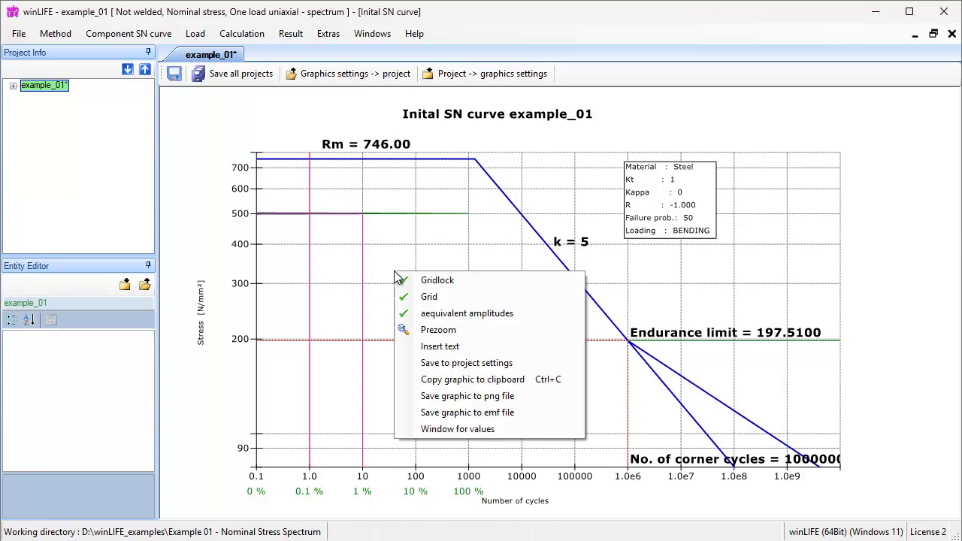
left_click(424, 318)
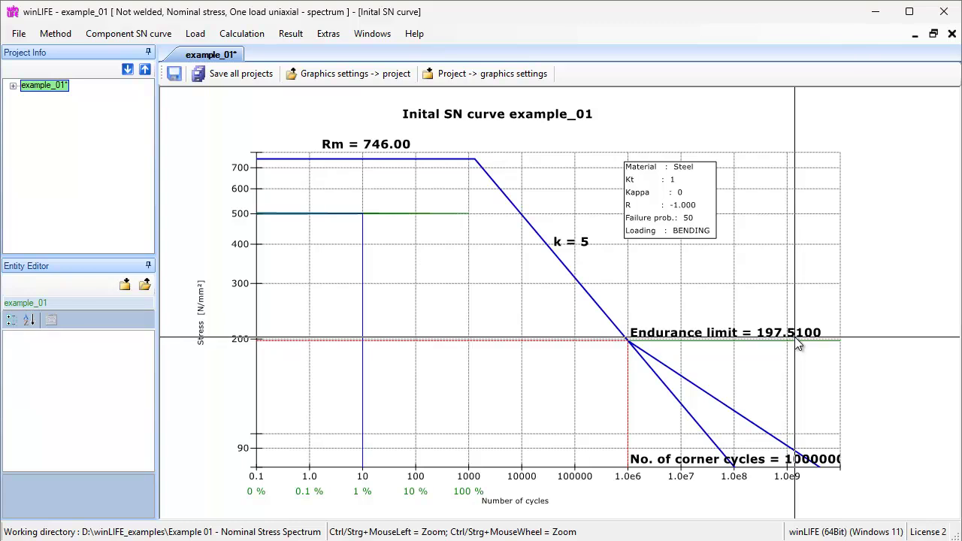
left_click(952, 35)
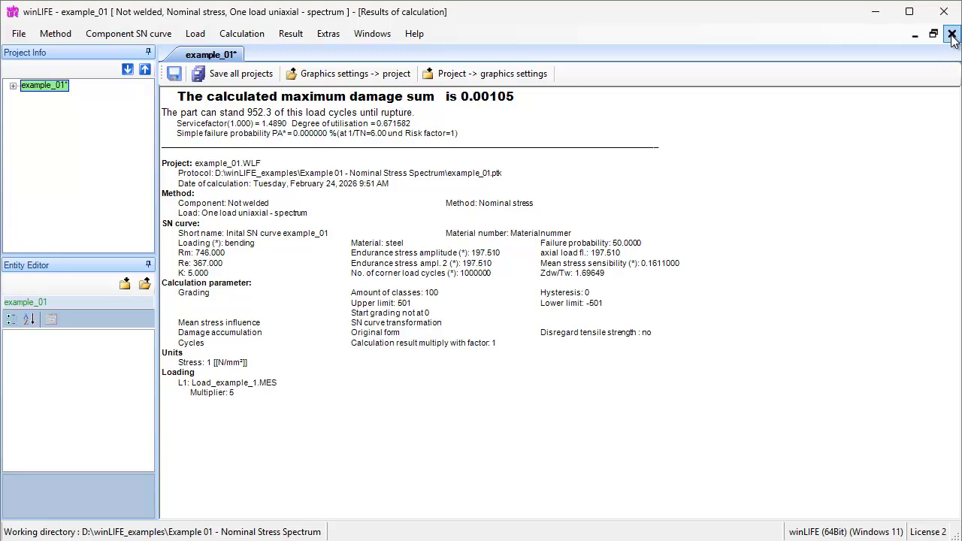
left_click(951, 34)
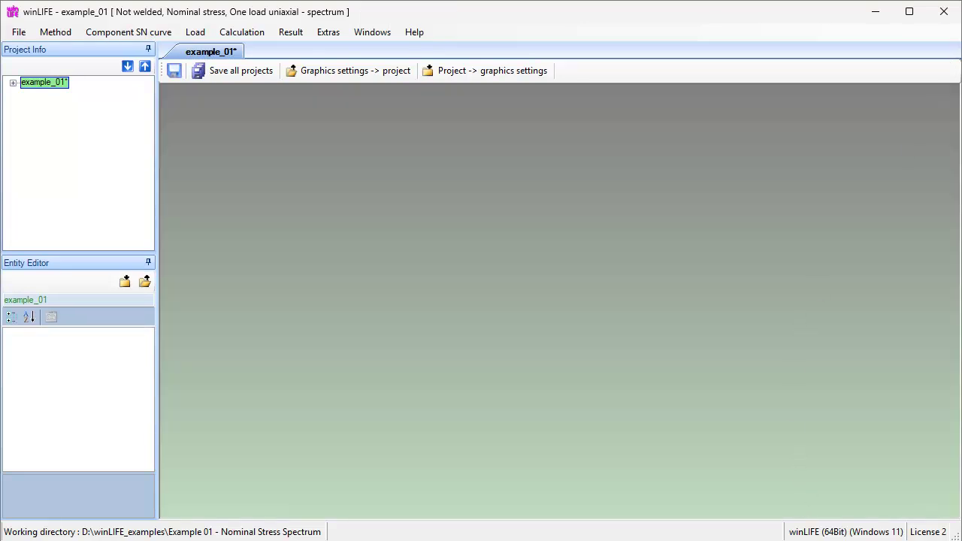
Step: Set the project's load method back to One load exact - spectrum
left_click(59, 32)
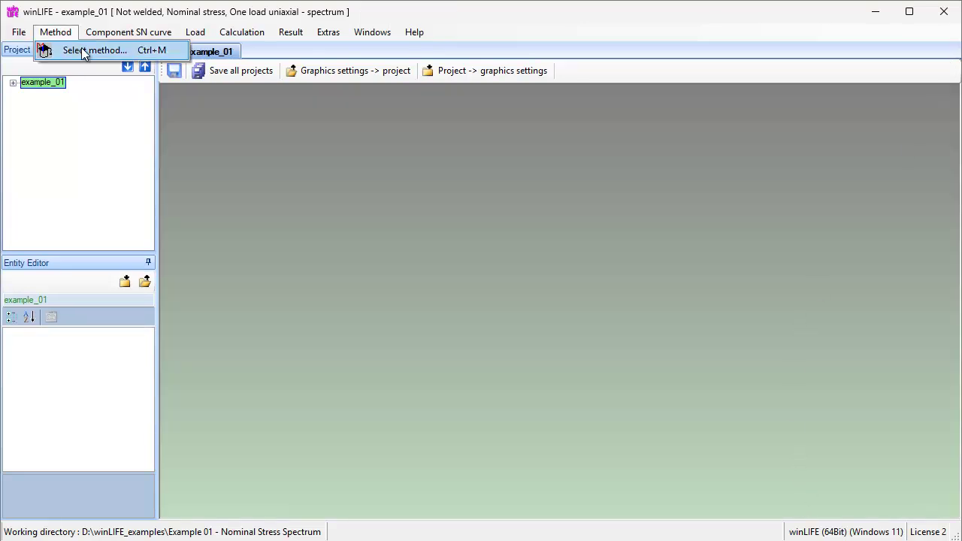
left_click(82, 48)
left_click(486, 167)
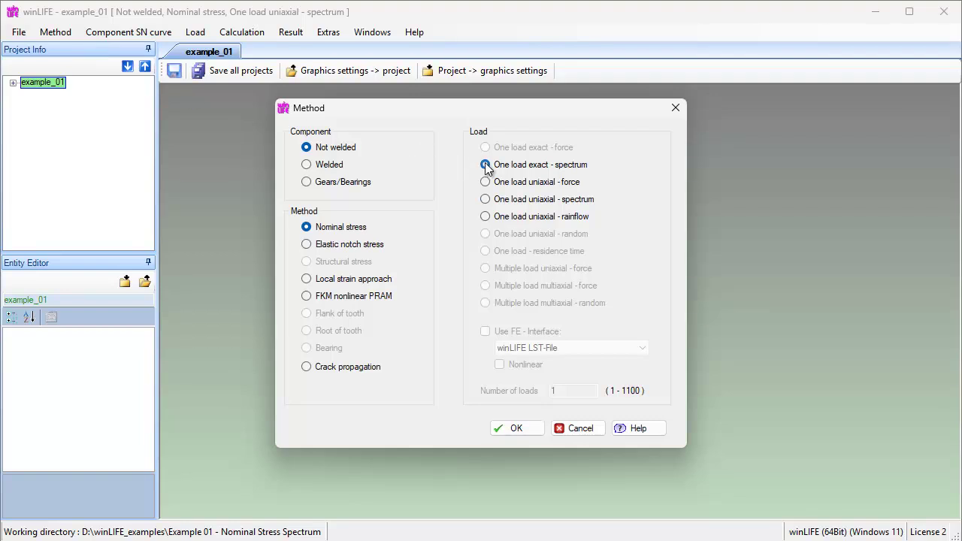
left_click(511, 428)
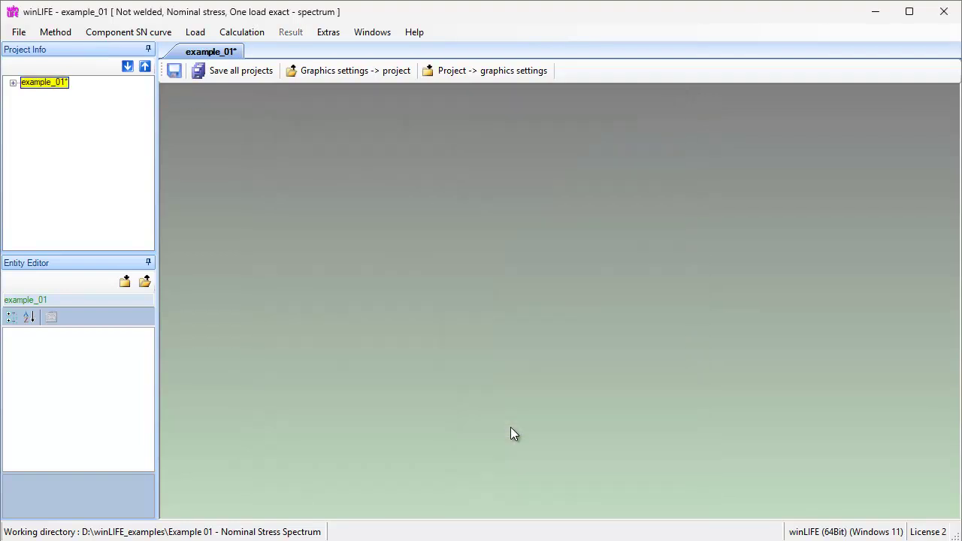
Step: Set the multiplier of load case 1 (Load_example_1.MES) to 1.9751
left_click(195, 33)
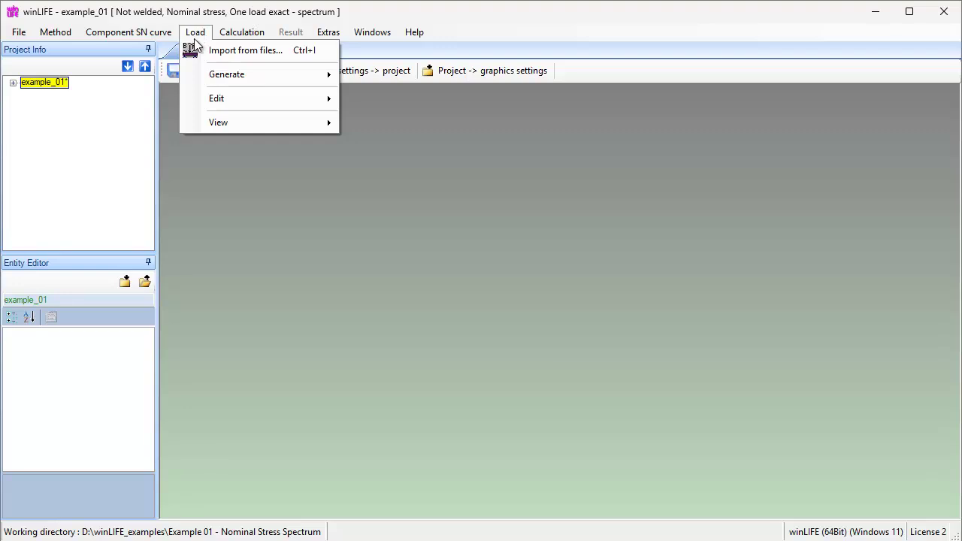
left_click(218, 53)
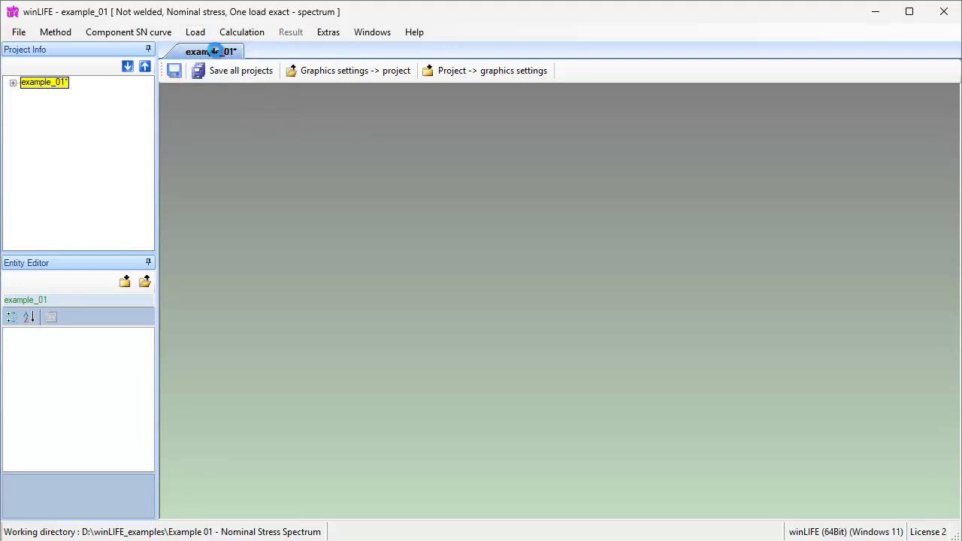
left_click(767, 178)
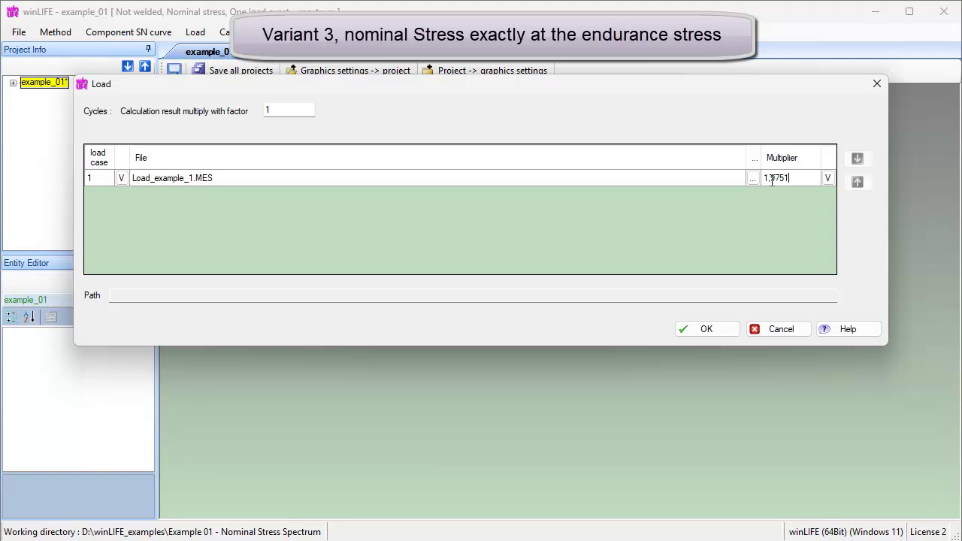
left_click(707, 326)
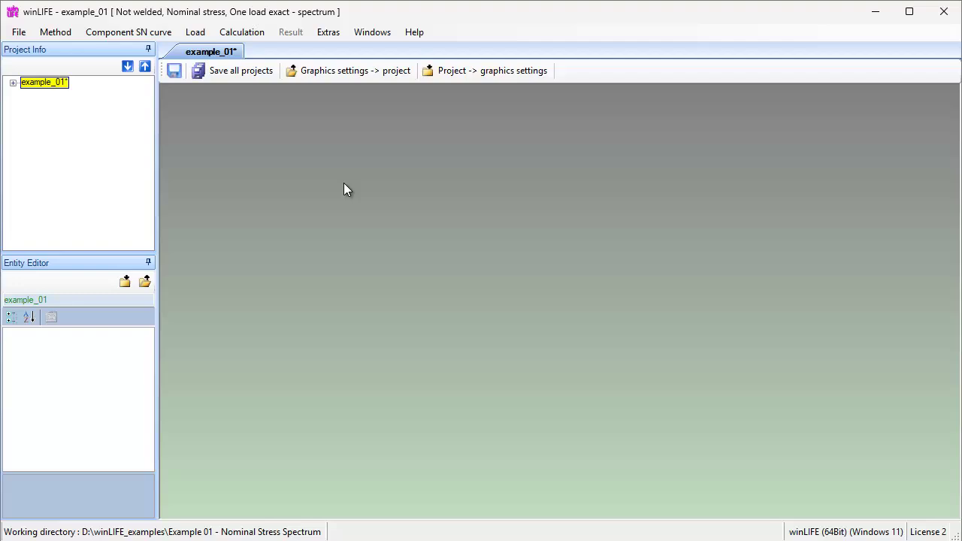
Step: Review the mean stress influence parameters and calculate the fatigue life for the rescaled load
left_click(241, 32)
left_click(254, 48)
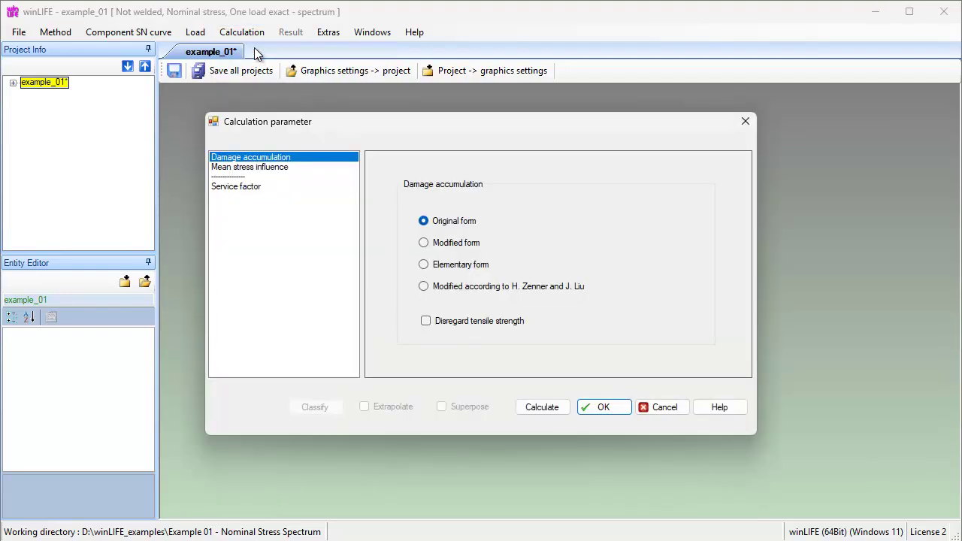
left_click(254, 168)
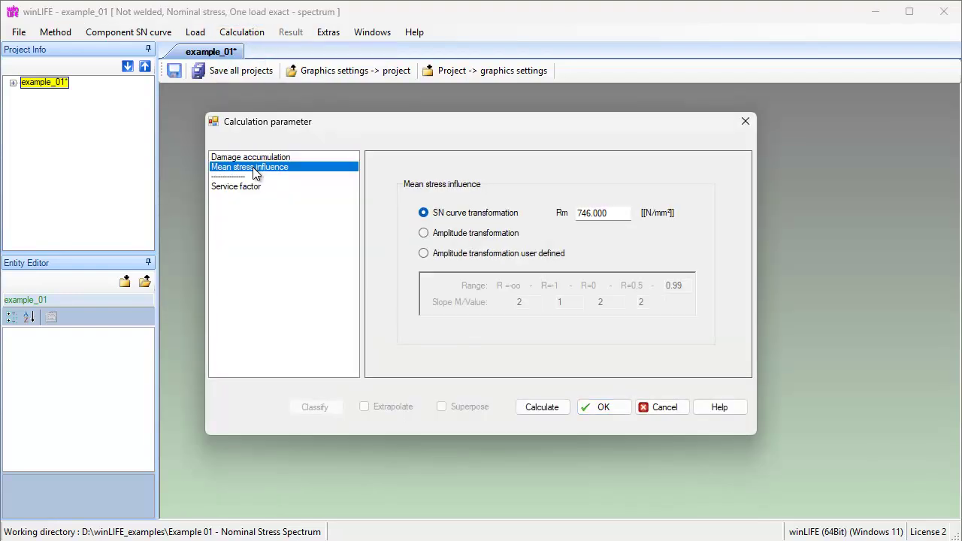
left_click(535, 405)
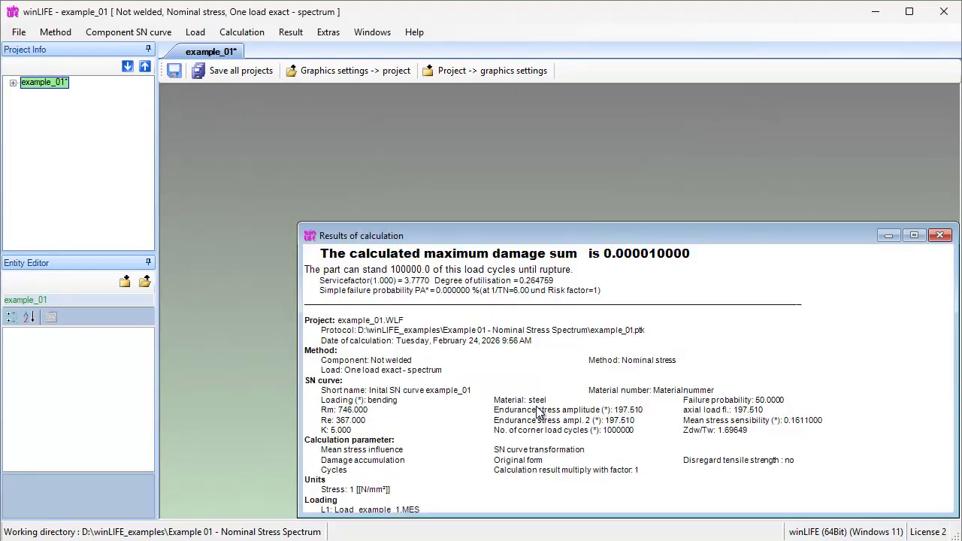
Step: Set the cycles multiplication factor of the load to 100000 and recalculate the fatigue life
left_click(197, 32)
left_click(221, 48)
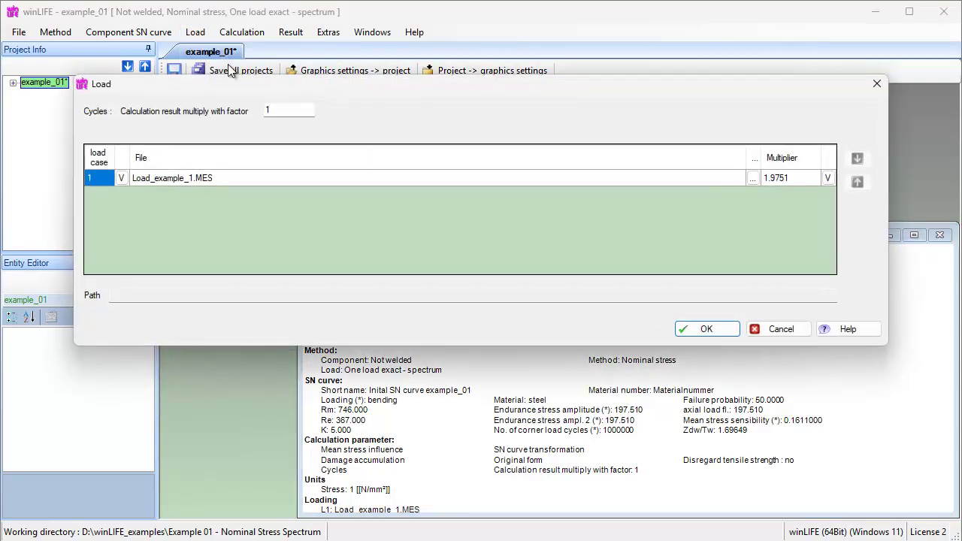
left_click(292, 107)
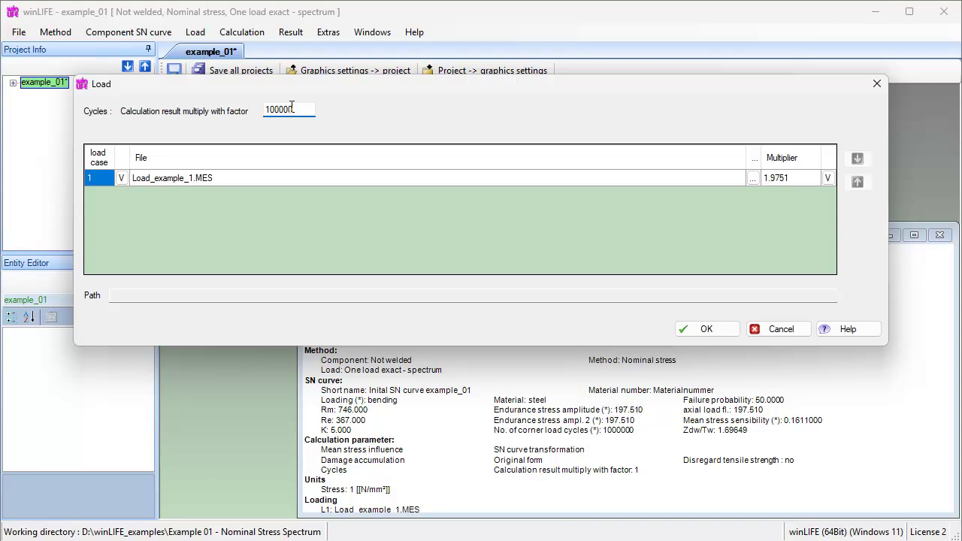
left_click(707, 328)
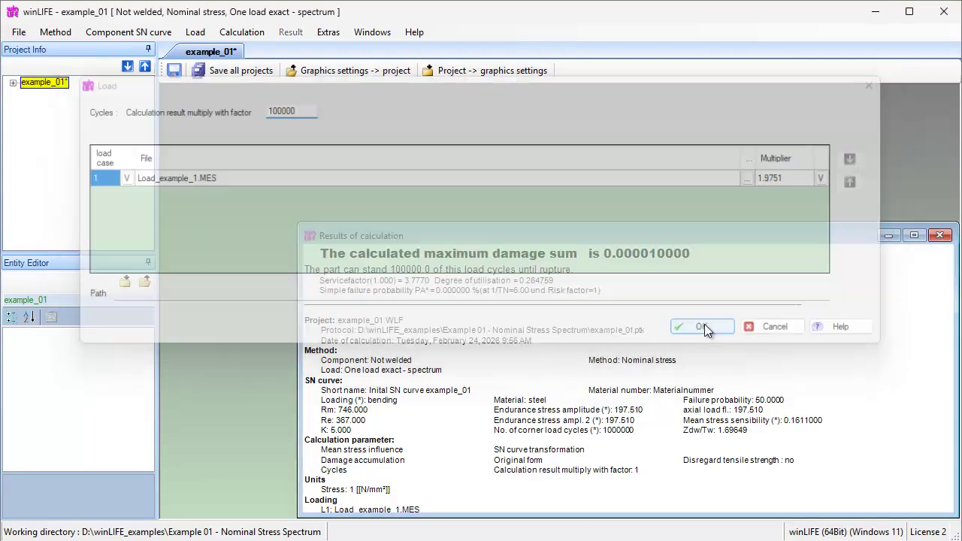
left_click(242, 32)
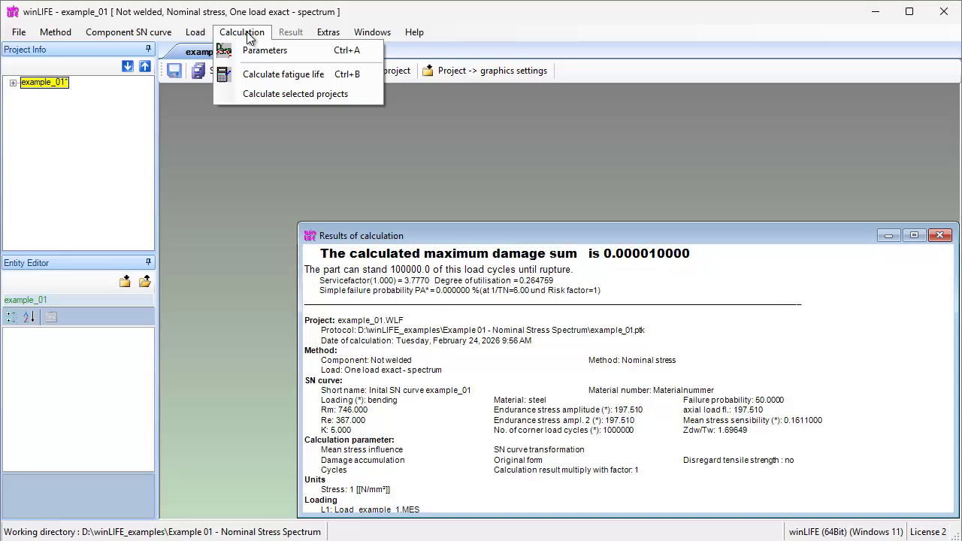
left_click(244, 73)
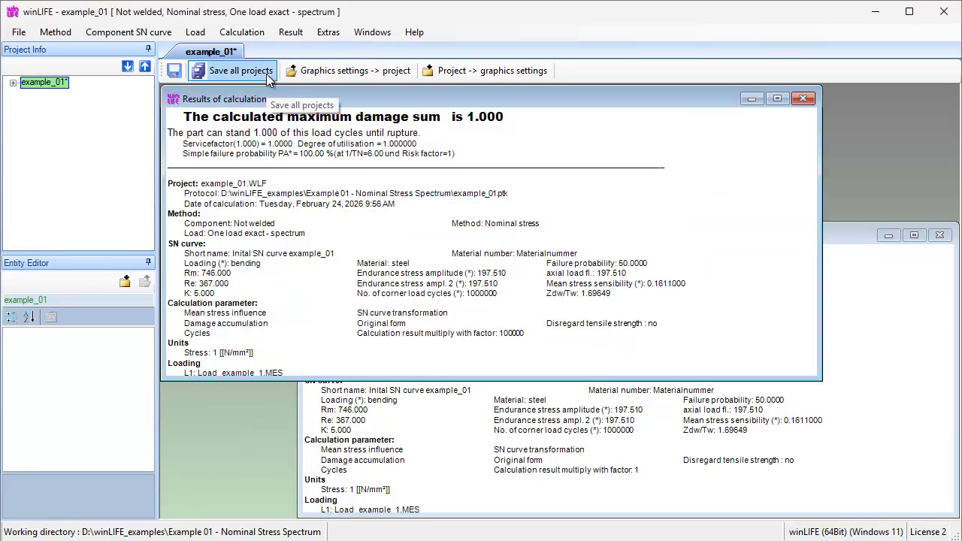
Step: Examine the maximized S-N curve with load with equivalent amplitudes turned off, and close the graph and calculation results
left_click(290, 32)
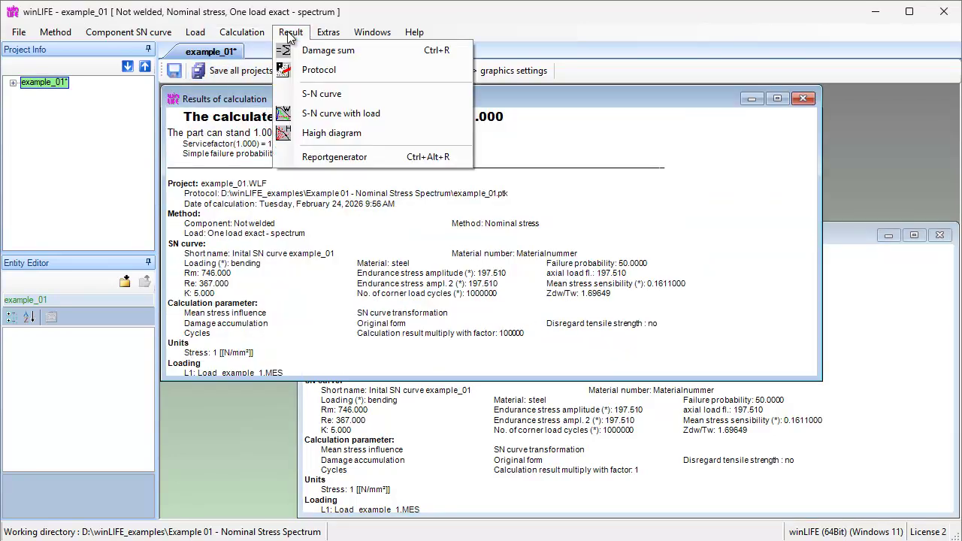
left_click(323, 110)
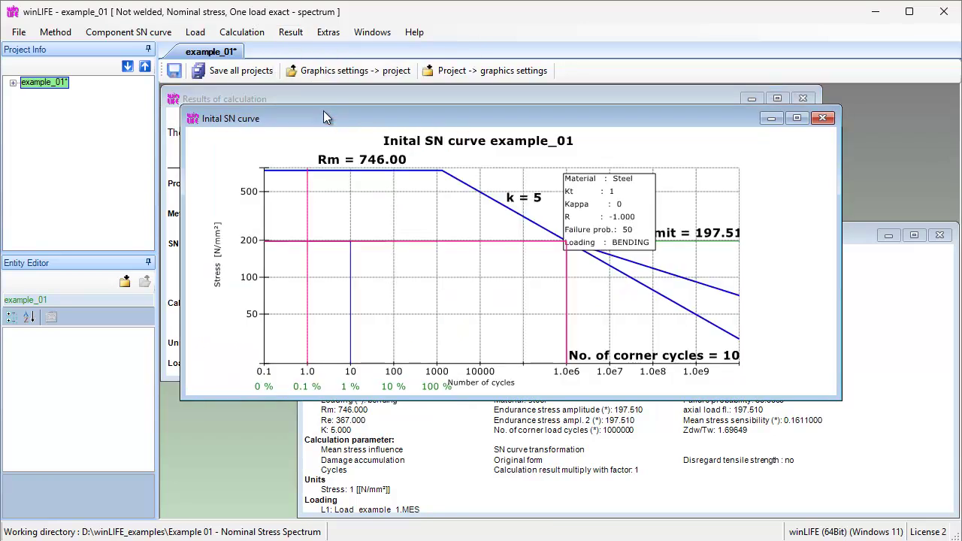
double_click(344, 121)
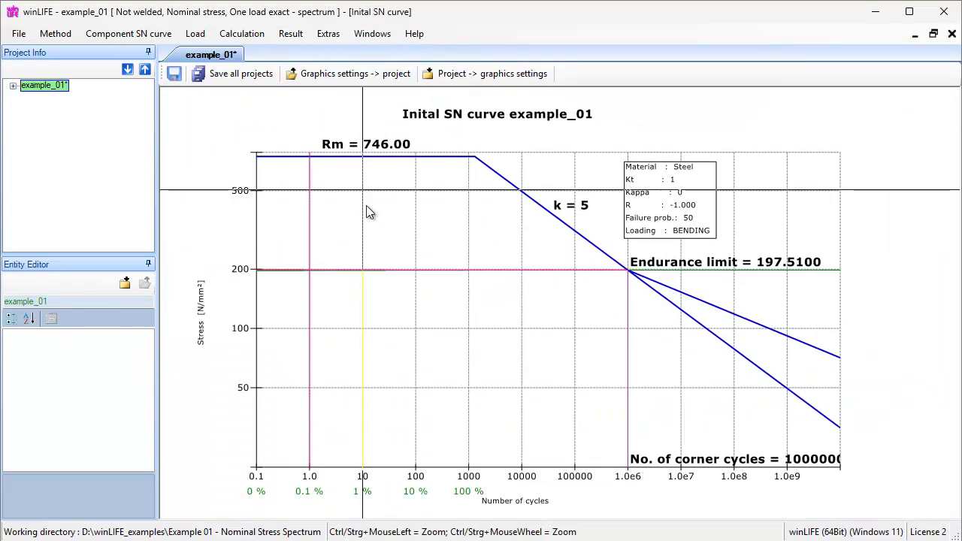
right_click(377, 263)
left_click(413, 278)
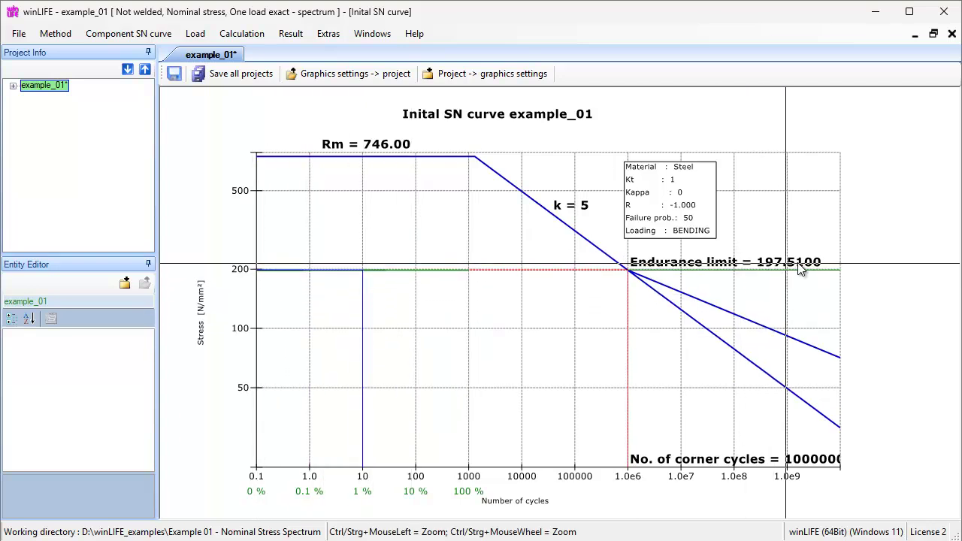
left_click(951, 34)
Step: Switch the project's load method to One load uniaxial - spectrum
left_click(55, 32)
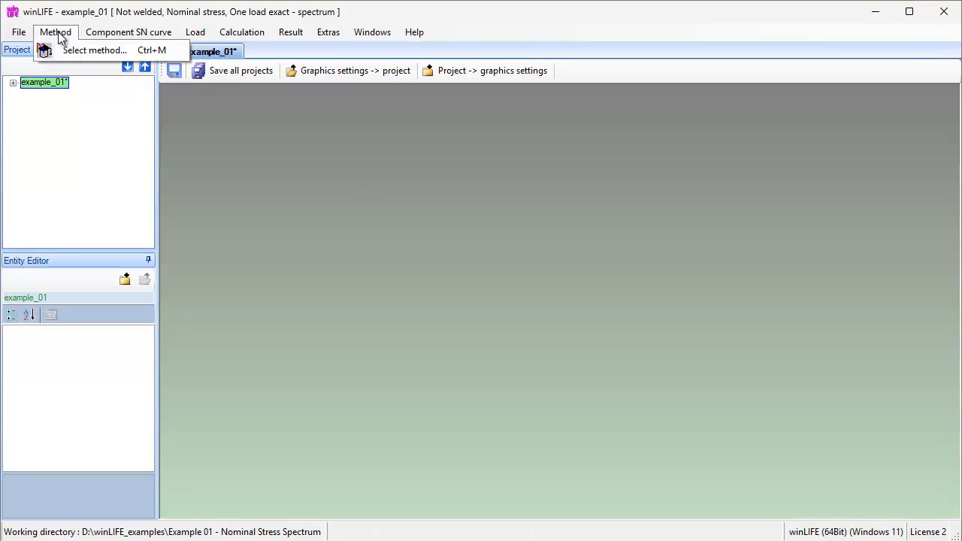
left_click(72, 47)
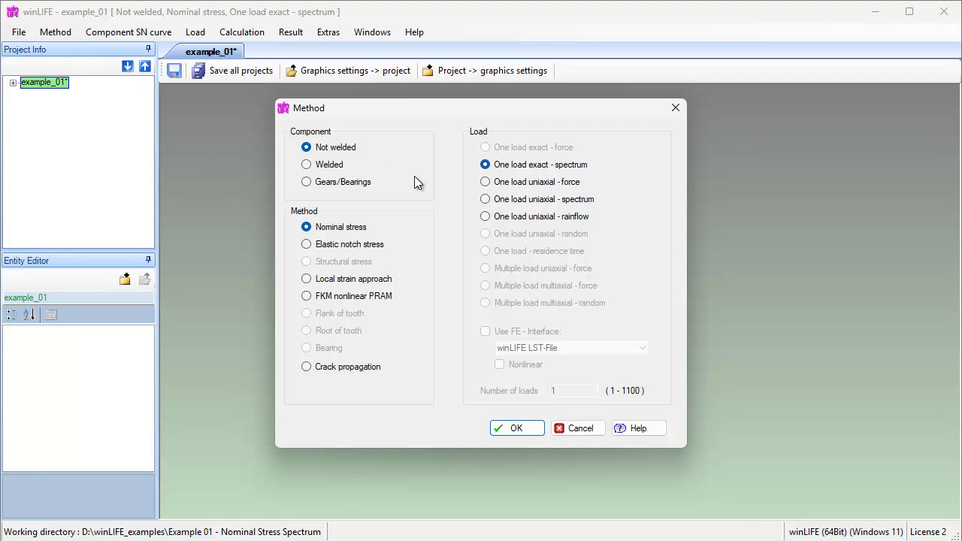
left_click(484, 200)
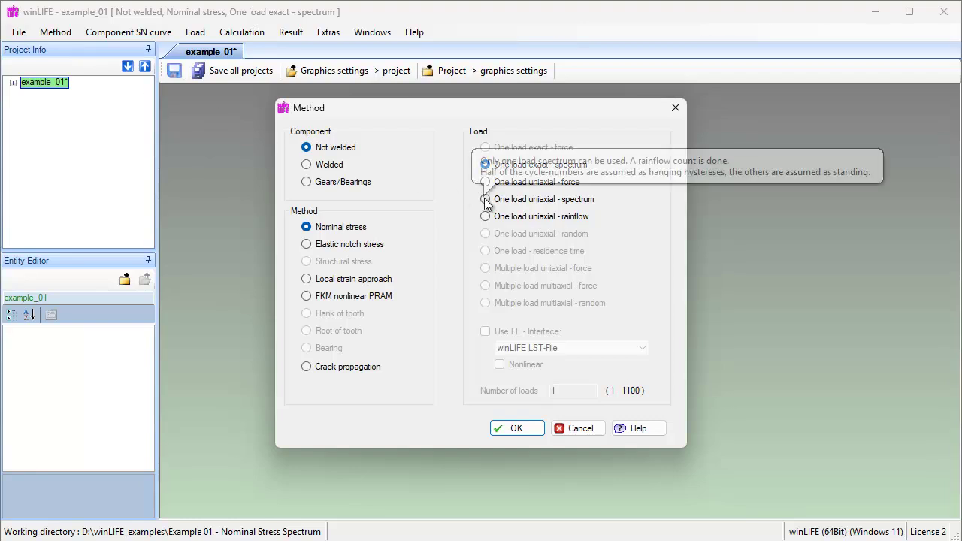
left_click(508, 429)
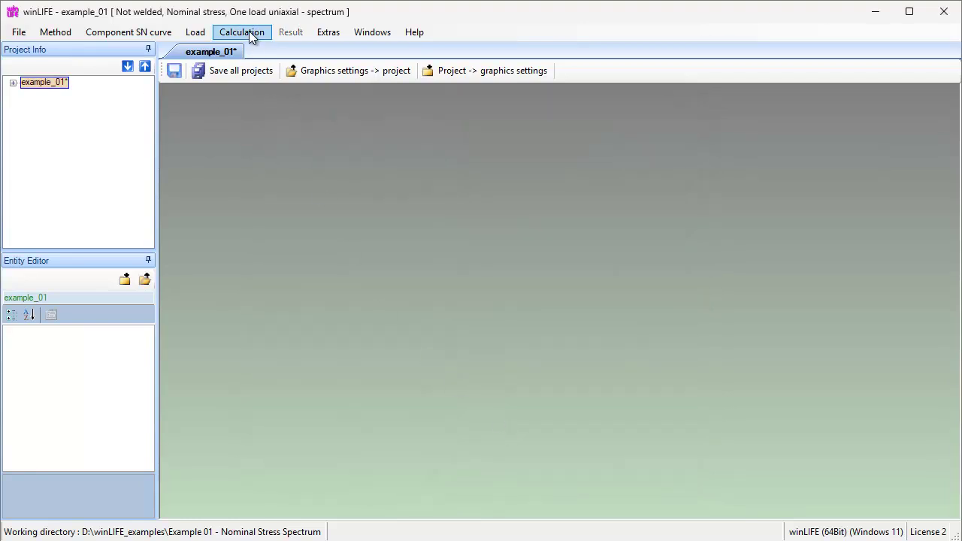
Step: Classify the load with 100 classes and automatically generated grading limits, and calculate the fatigue life
left_click(249, 33)
left_click(256, 49)
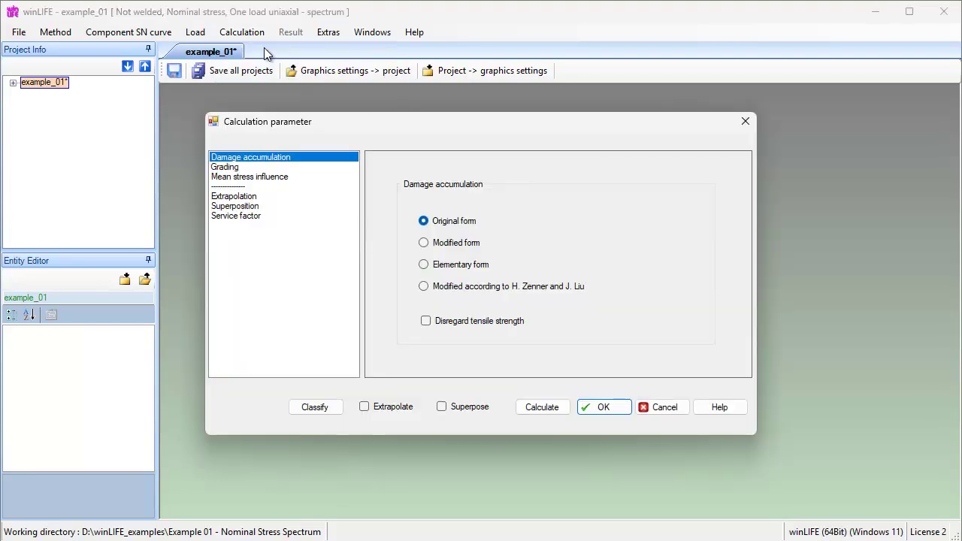
left_click(230, 167)
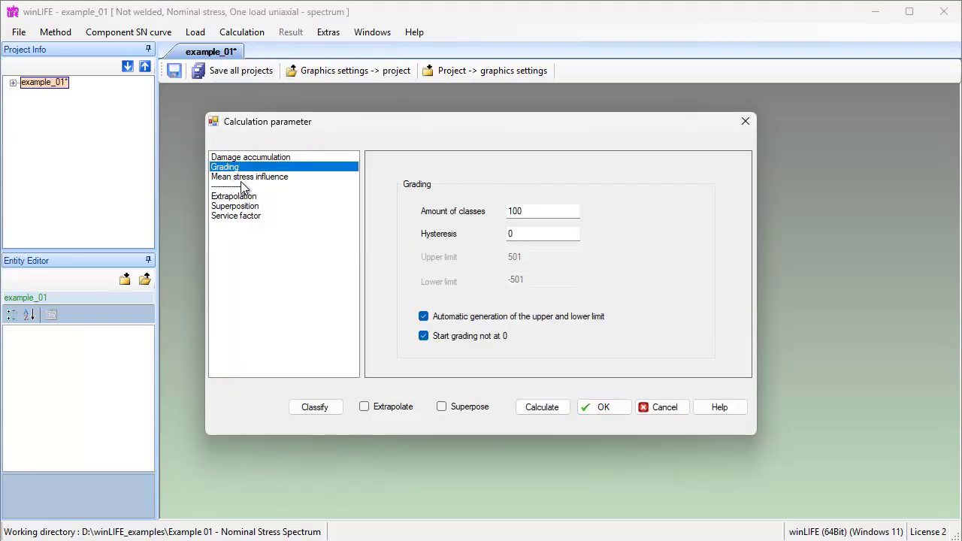
left_click(315, 406)
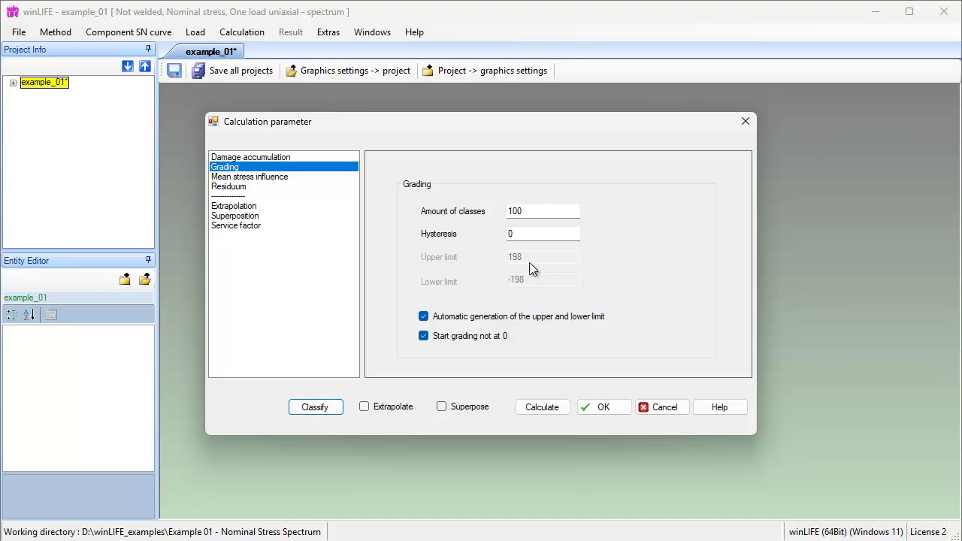
left_click(542, 403)
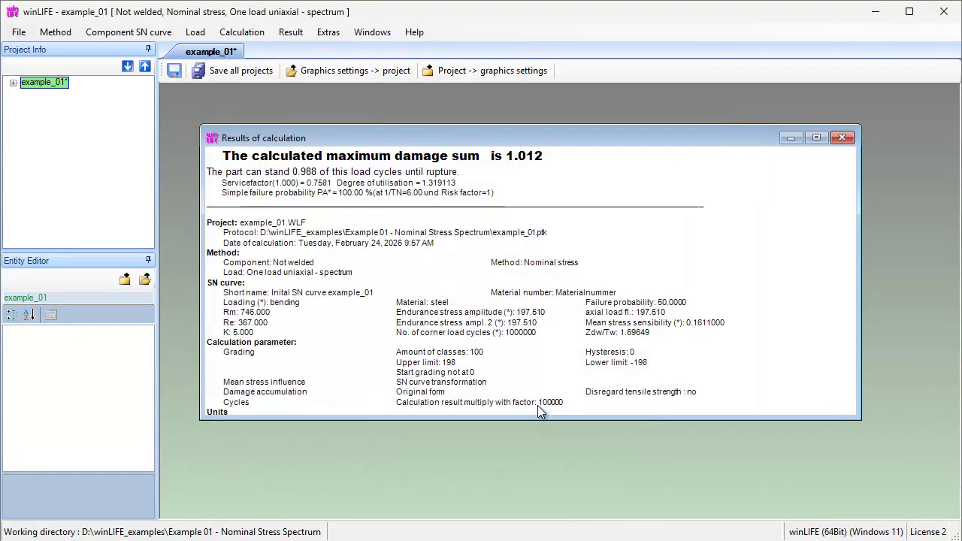
Step: Examine the uniaxial S-N curve with load maximized and without equivalent amplitudes, and close the graph and calculation results
left_click(290, 32)
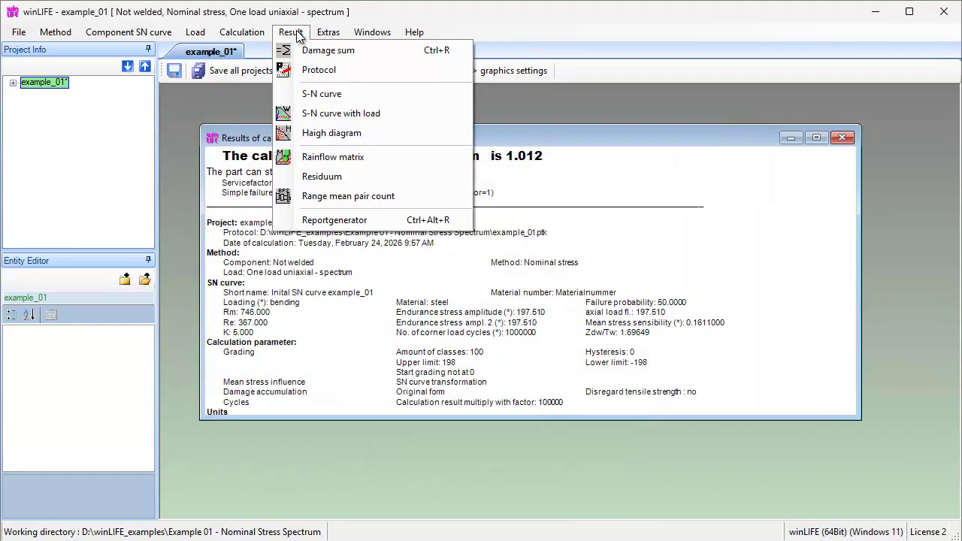
left_click(321, 95)
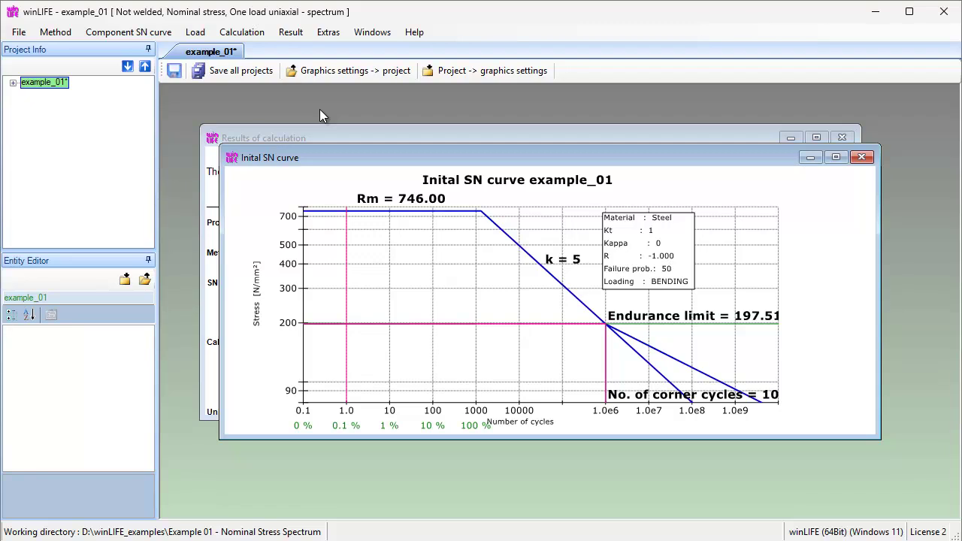
double_click(325, 160)
right_click(351, 225)
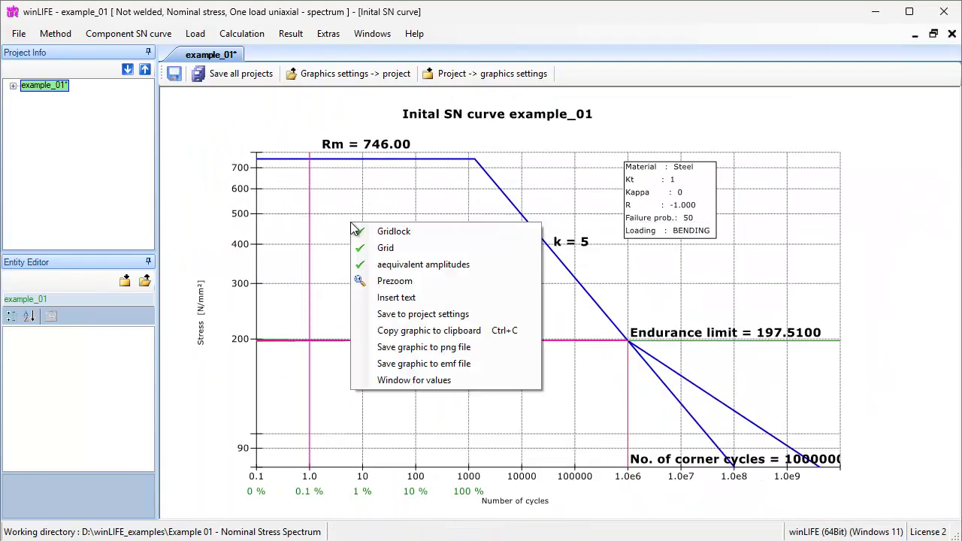
left_click(391, 268)
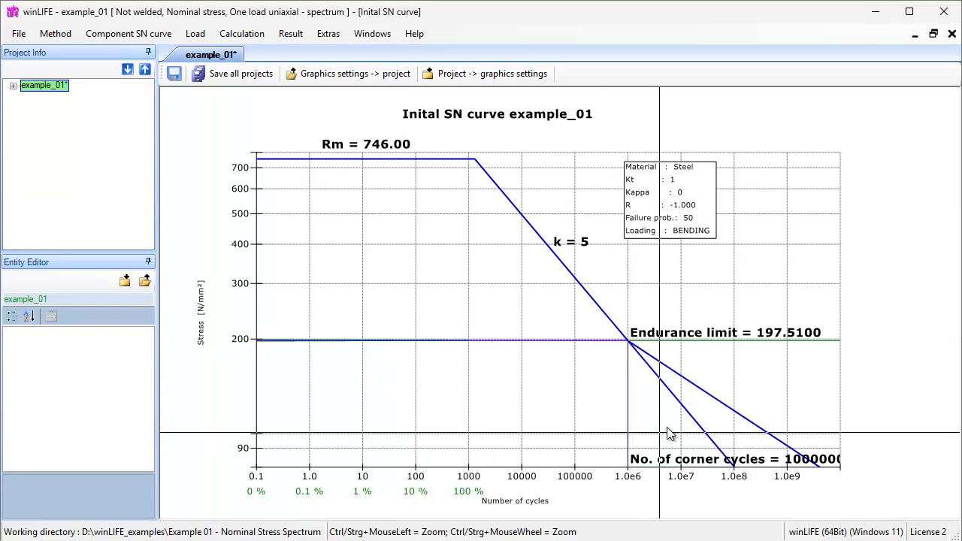
left_click(951, 34)
left_click(951, 34)
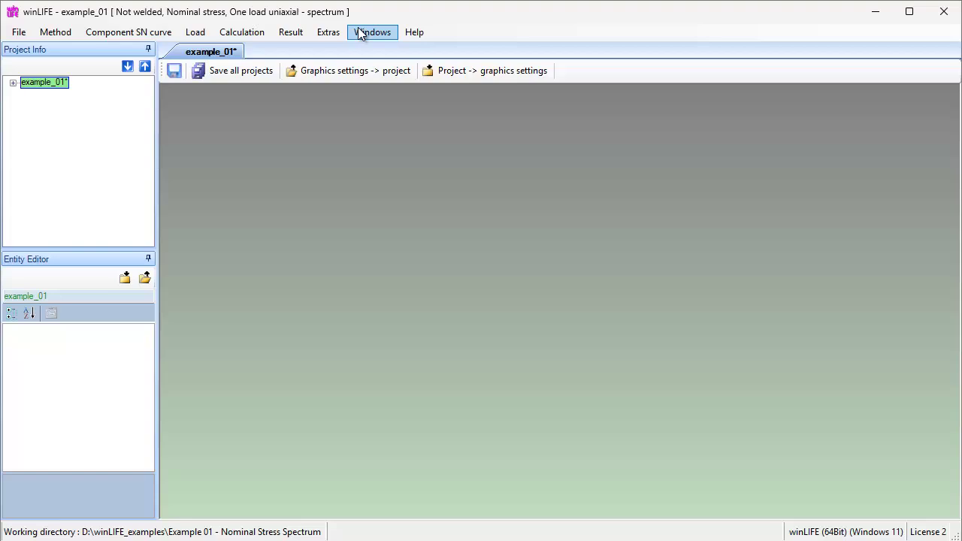
Step: Display the rainflow matrix of the uniaxial spectrum calculation in a maximized window
left_click(292, 33)
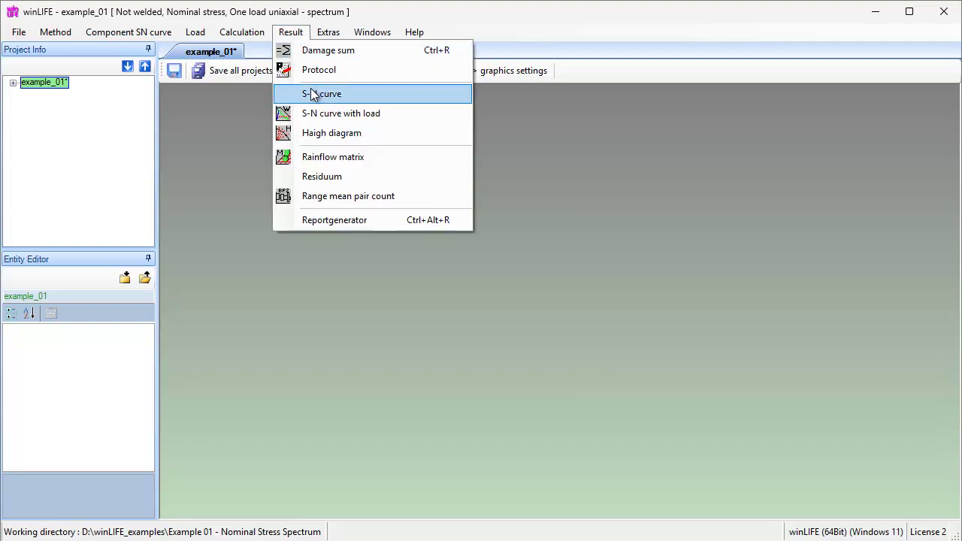
left_click(332, 162)
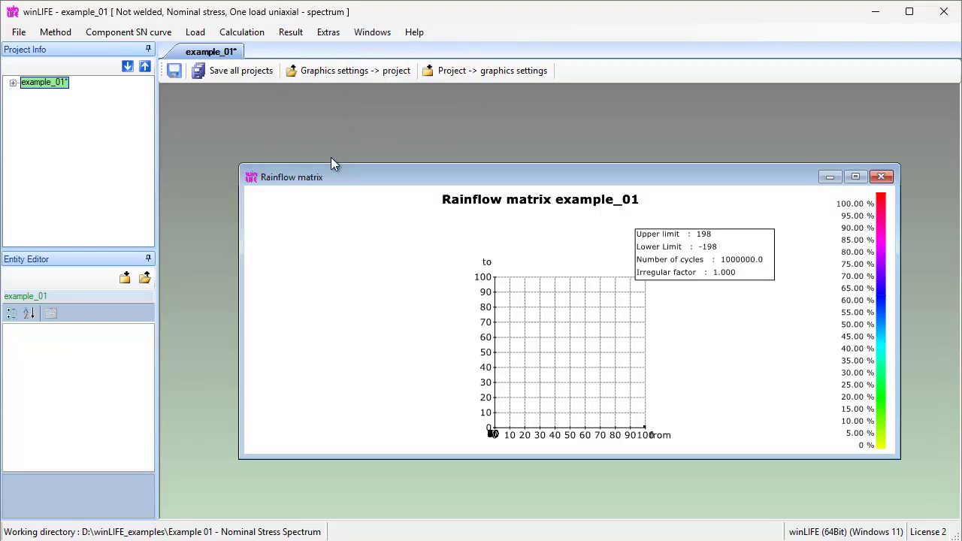
double_click(333, 177)
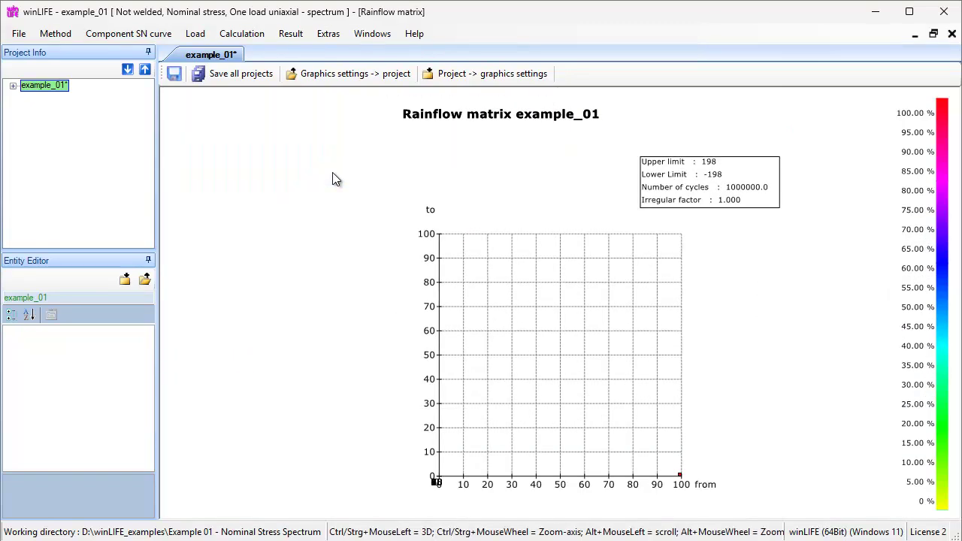